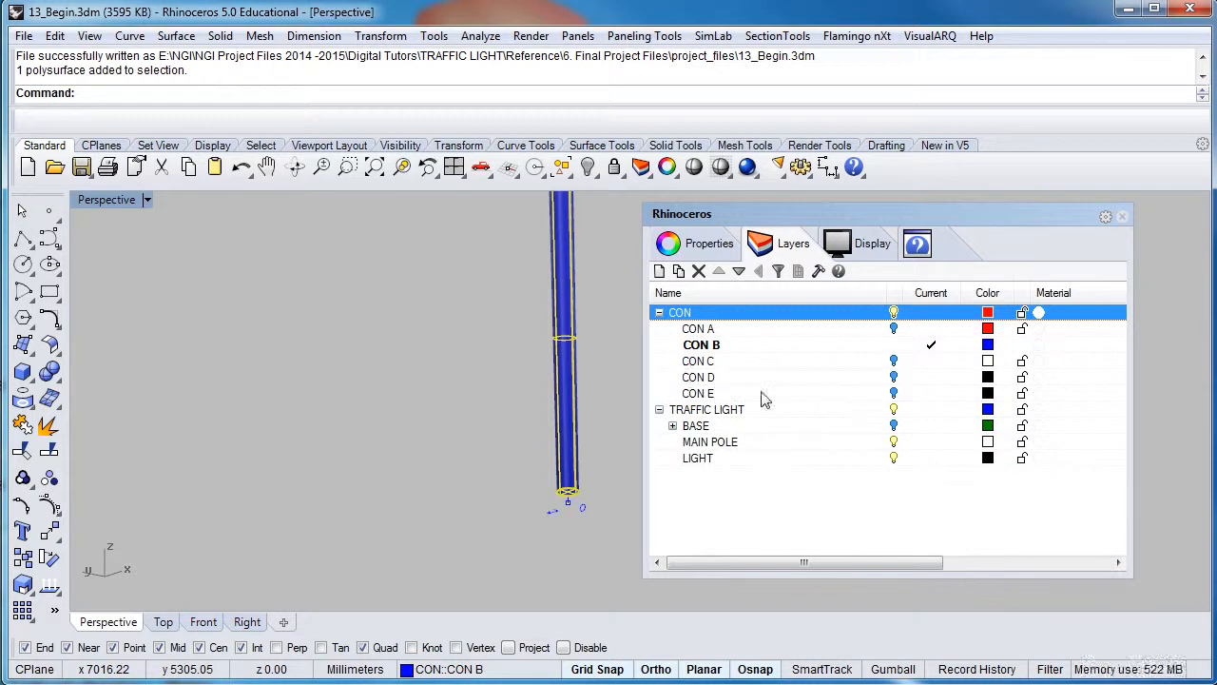
Show layer CON E and add a new layer named CON F
click(894, 393)
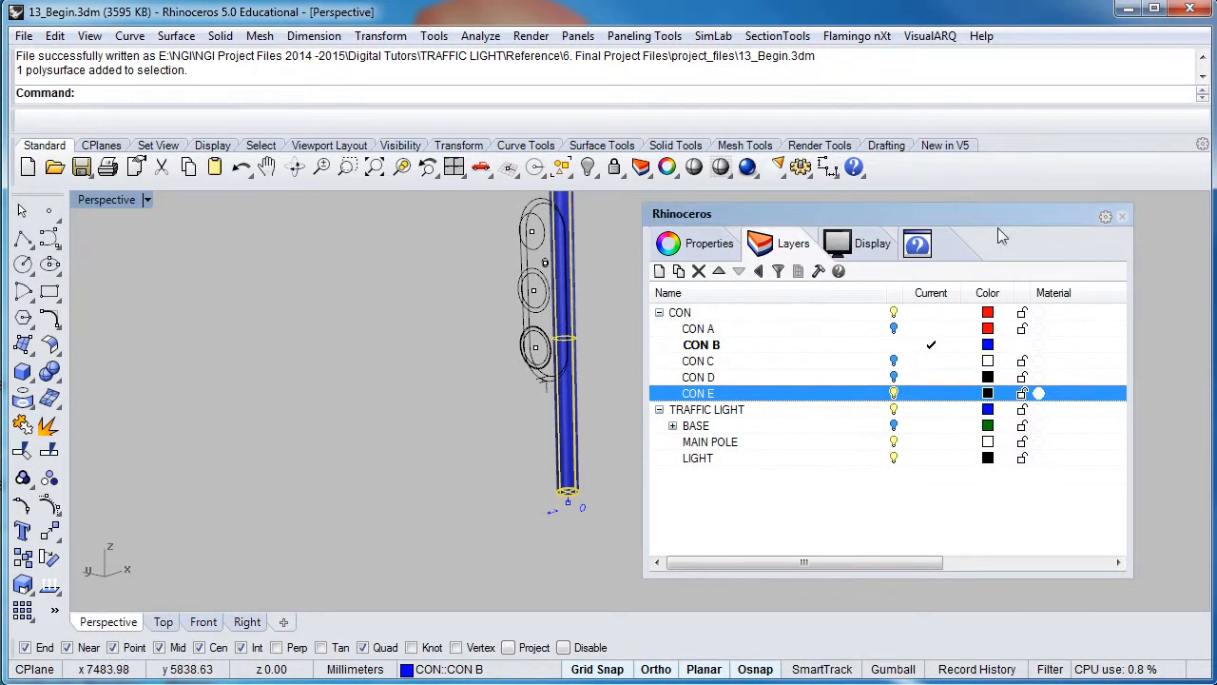
mouse_move(998, 230)
mouse_down()
mouse_move(985, 230)
mouse_move(1005, 228)
mouse_up()
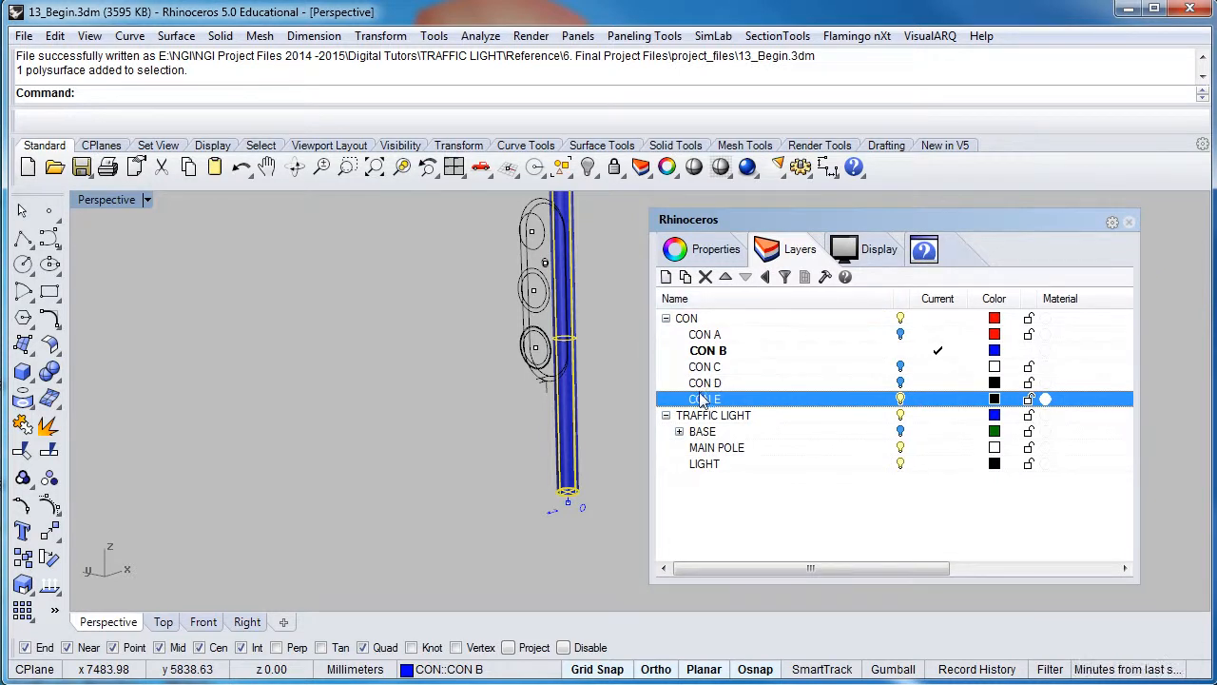
click(667, 277)
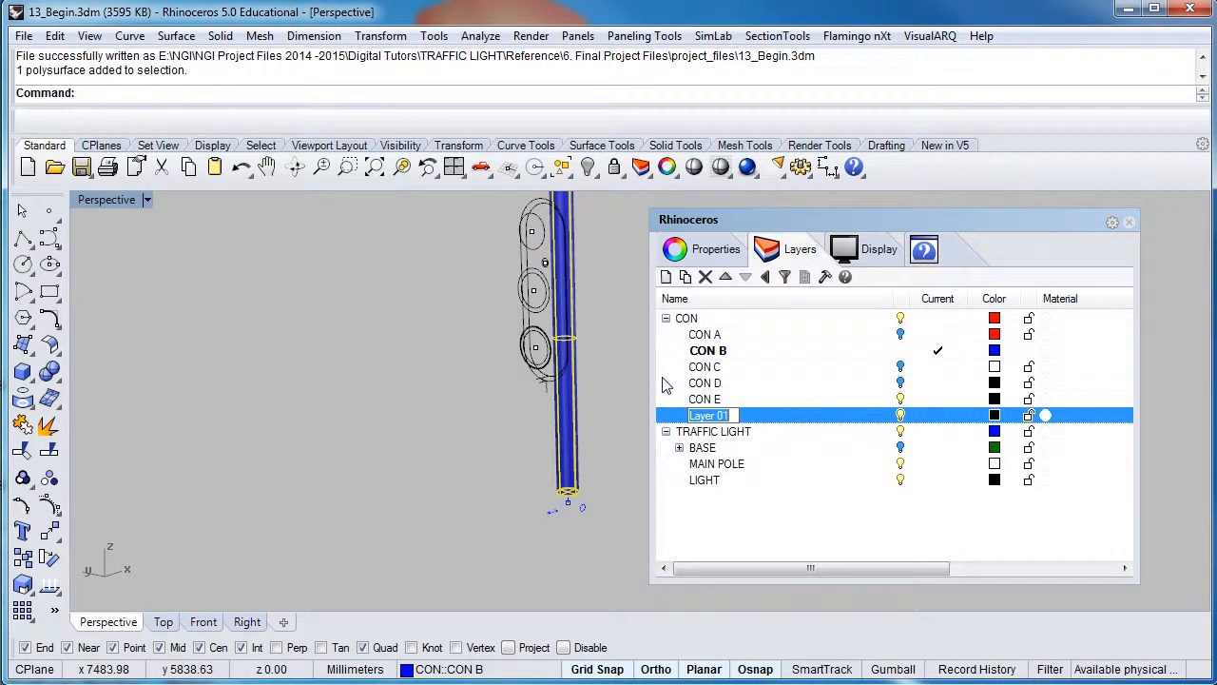
text(CON F)
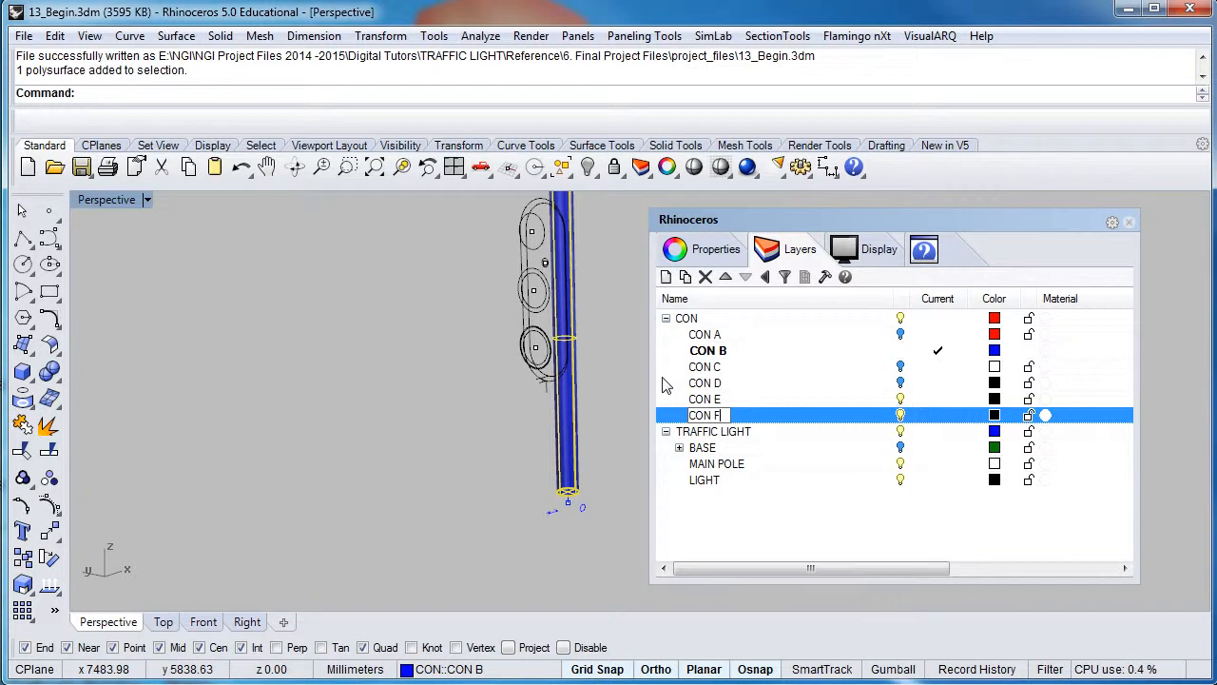
Give layer CON F an orange colour and make it the current layer
click(995, 415)
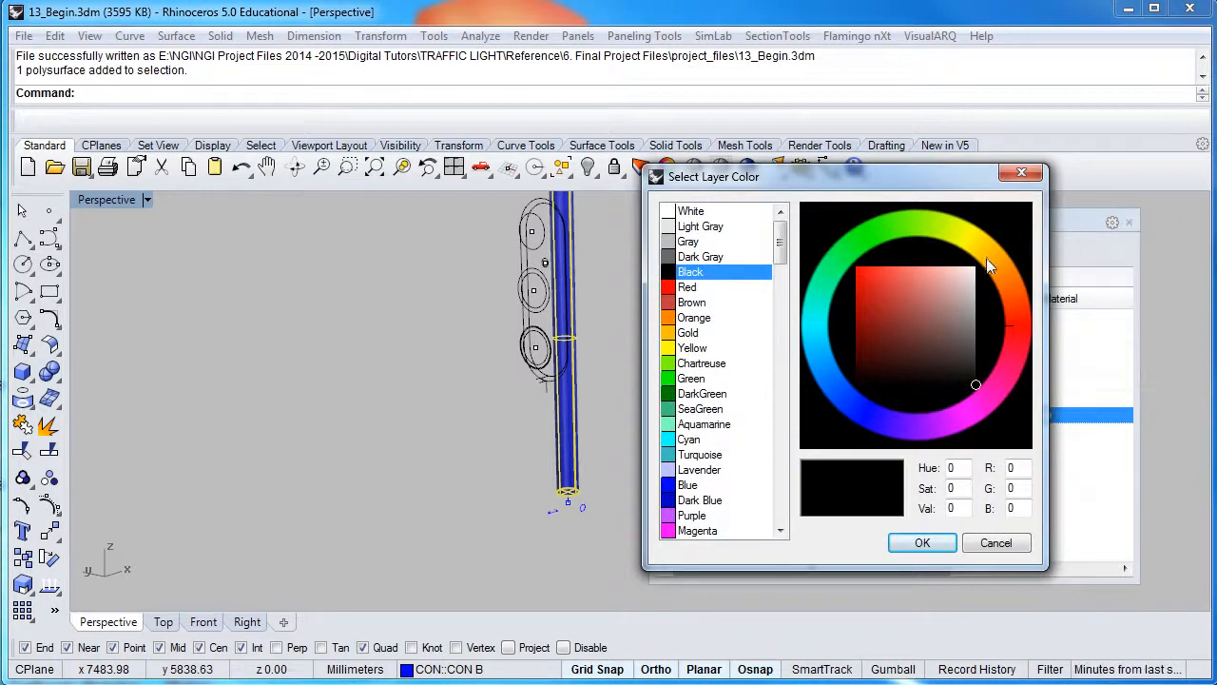
click(995, 261)
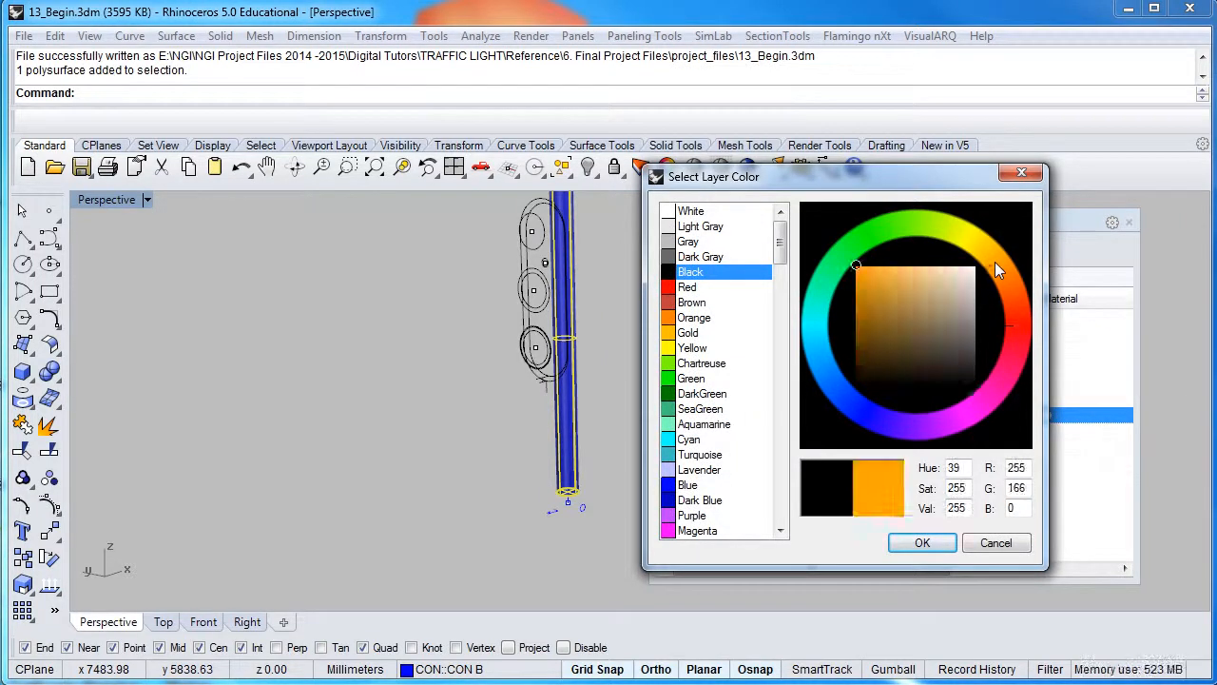
drag(904, 290, 858, 281)
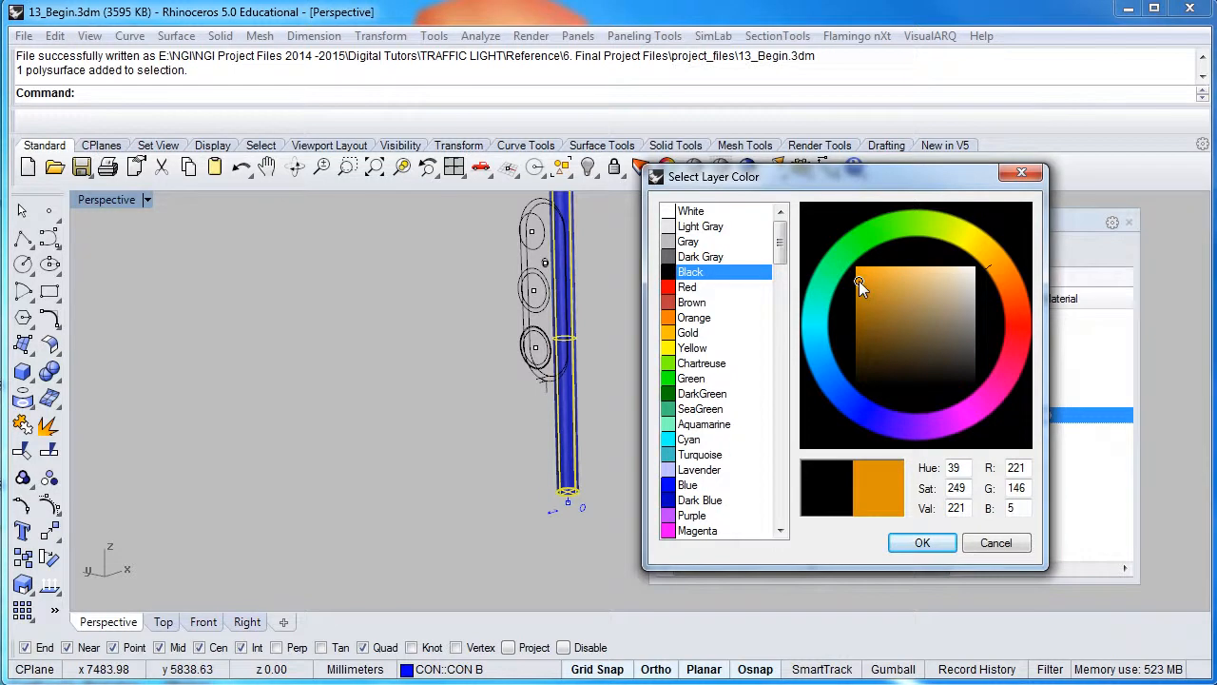
click(892, 543)
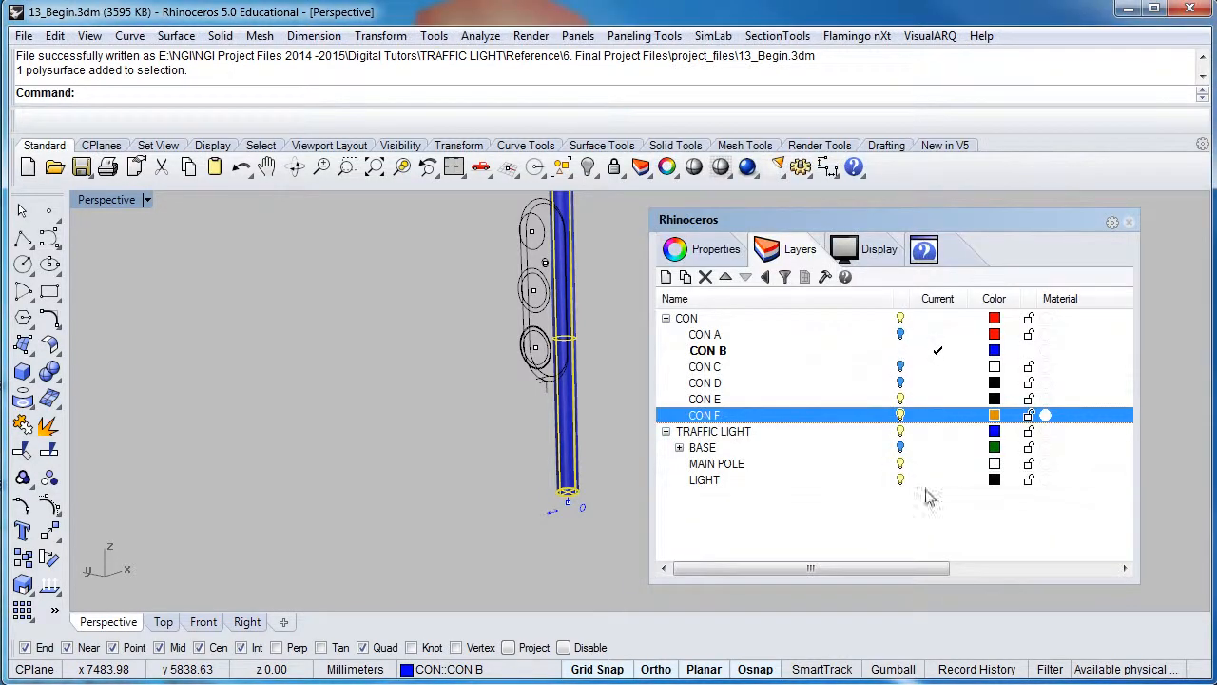
click(937, 415)
right_drag(493, 372, 483, 425)
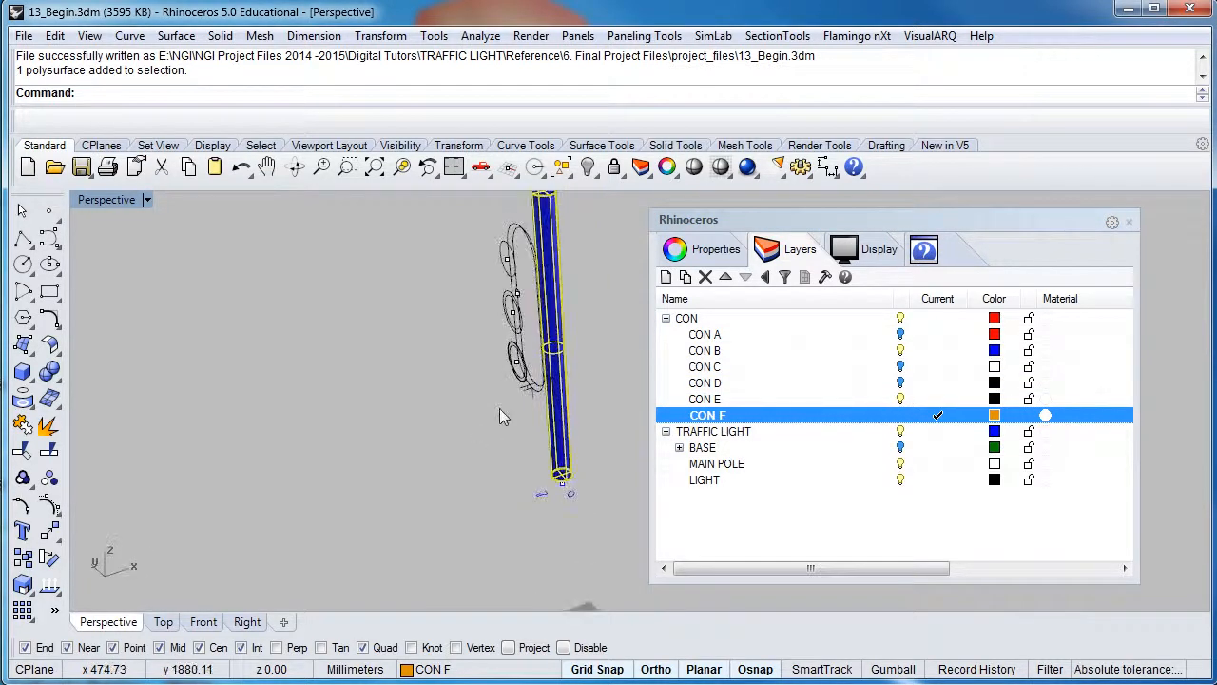
Restore the four-viewport layout and move the Layers panel off the model views
scroll(536, 362, up, 5)
scroll(530, 360, down, 5)
right_drag(518, 354, 572, 320)
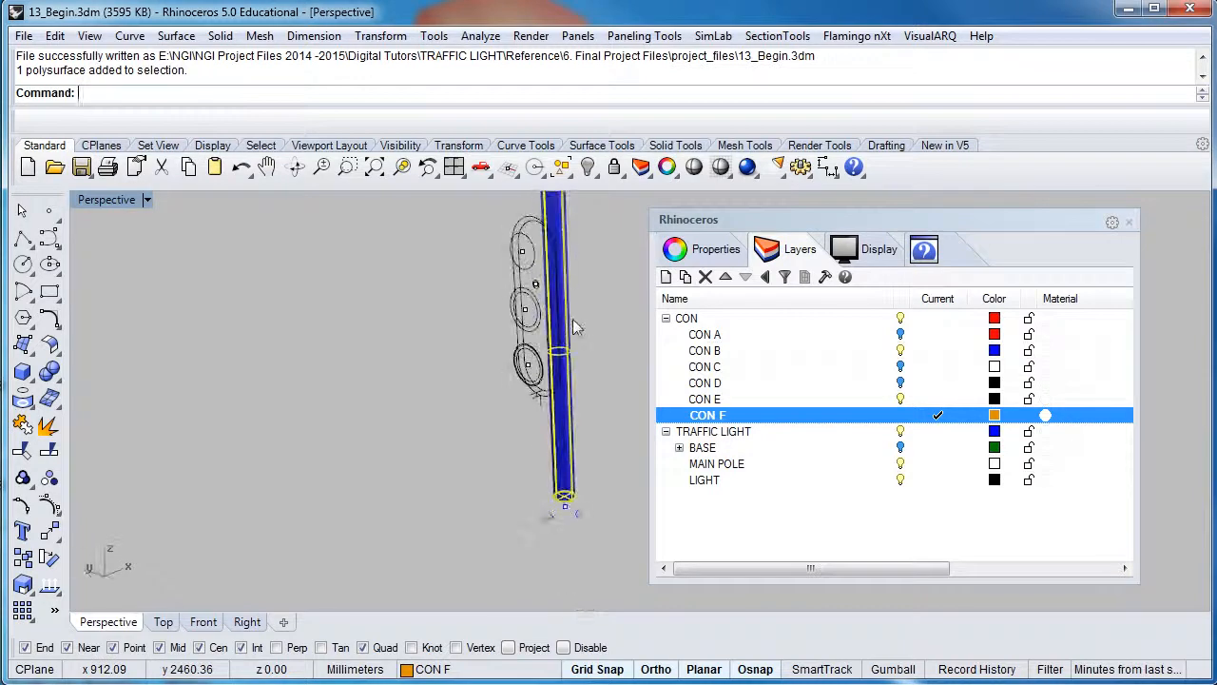
double_click(121, 201)
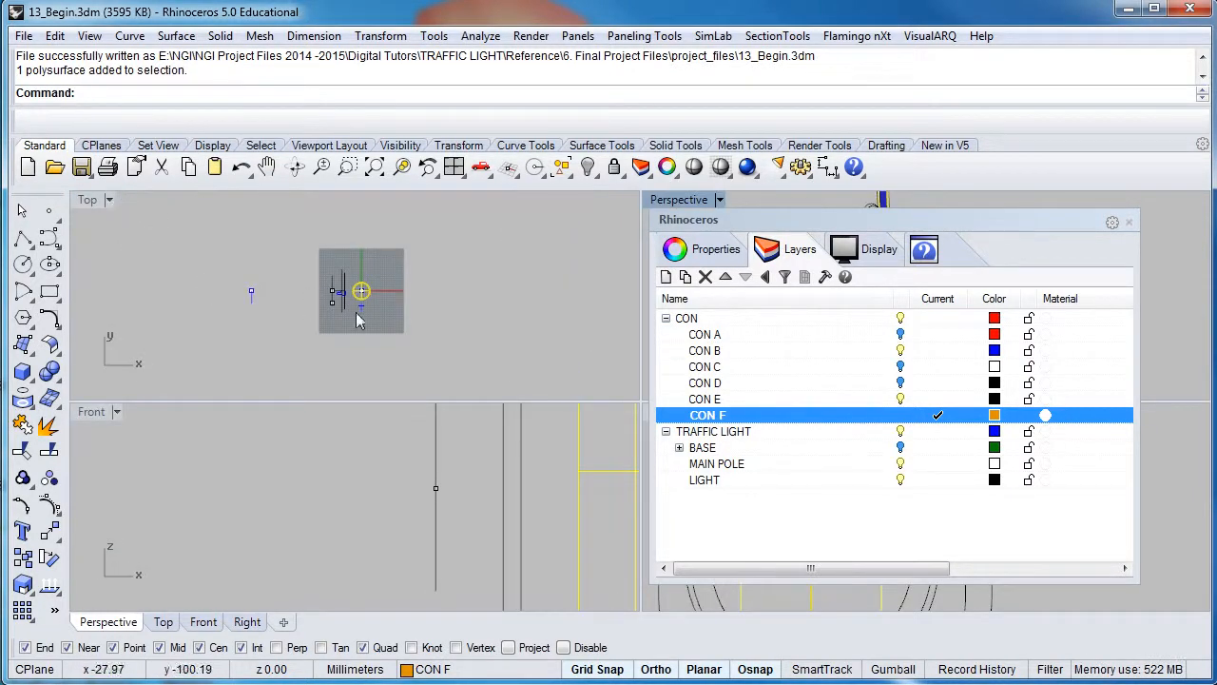
right_drag(548, 405, 347, 443)
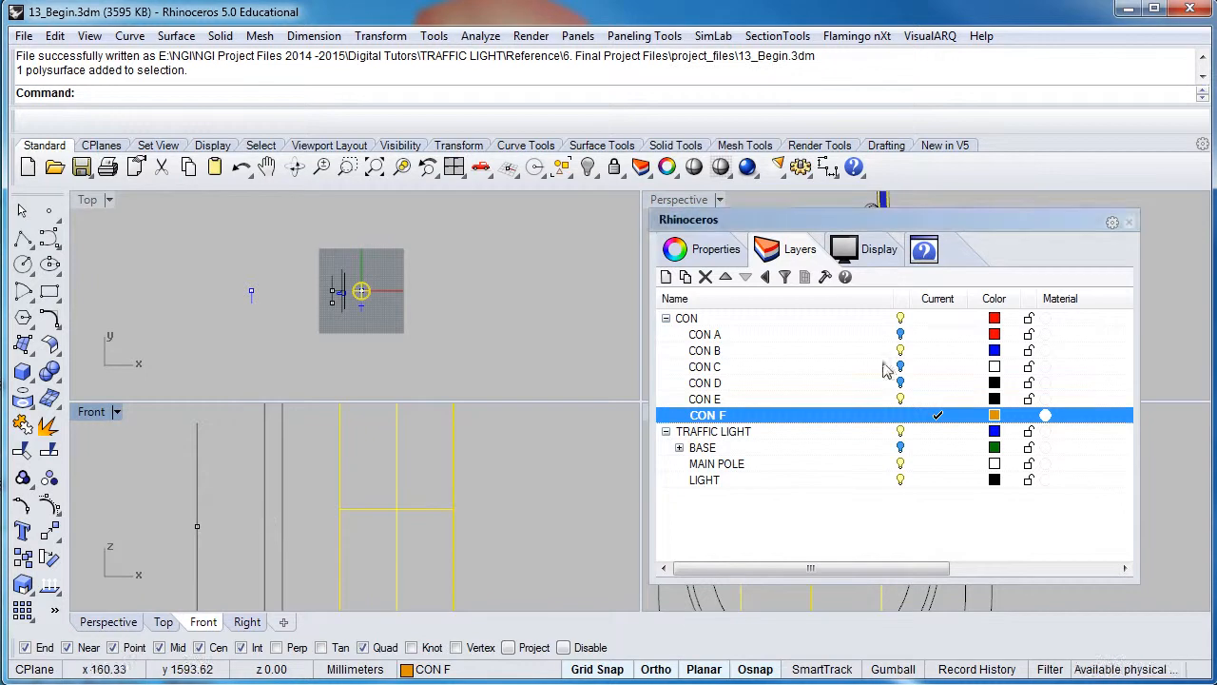
drag(1041, 224, 1096, 3)
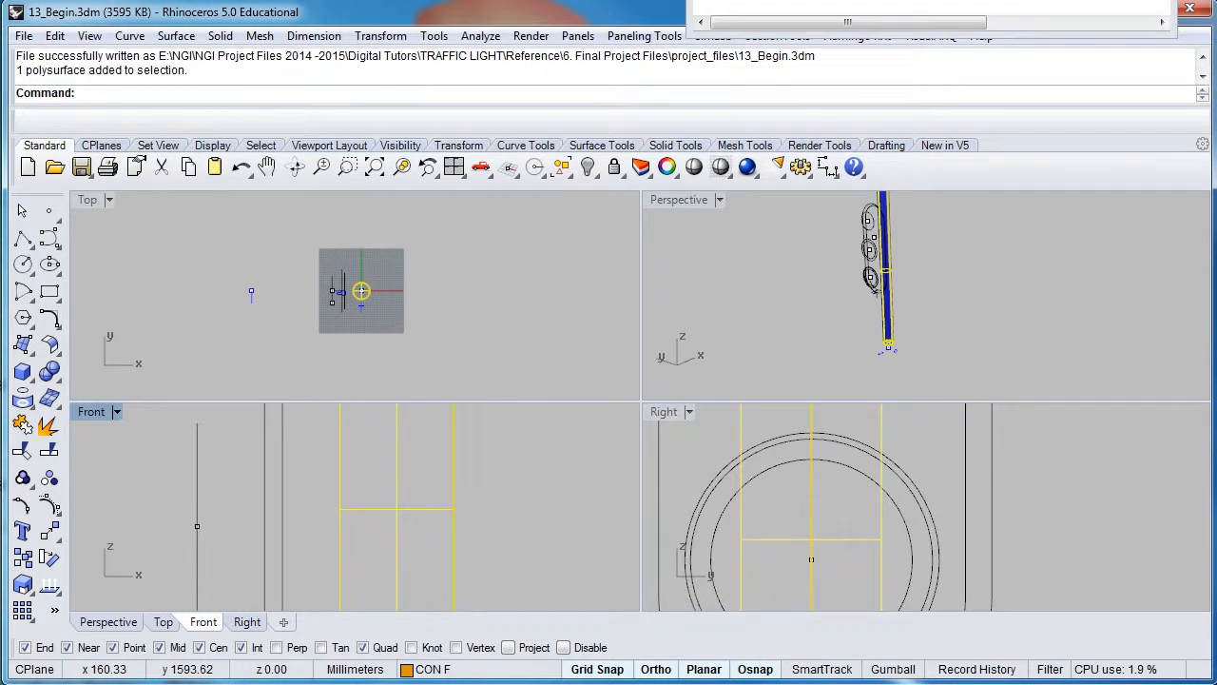
drag(1096, 3, 1097, 0)
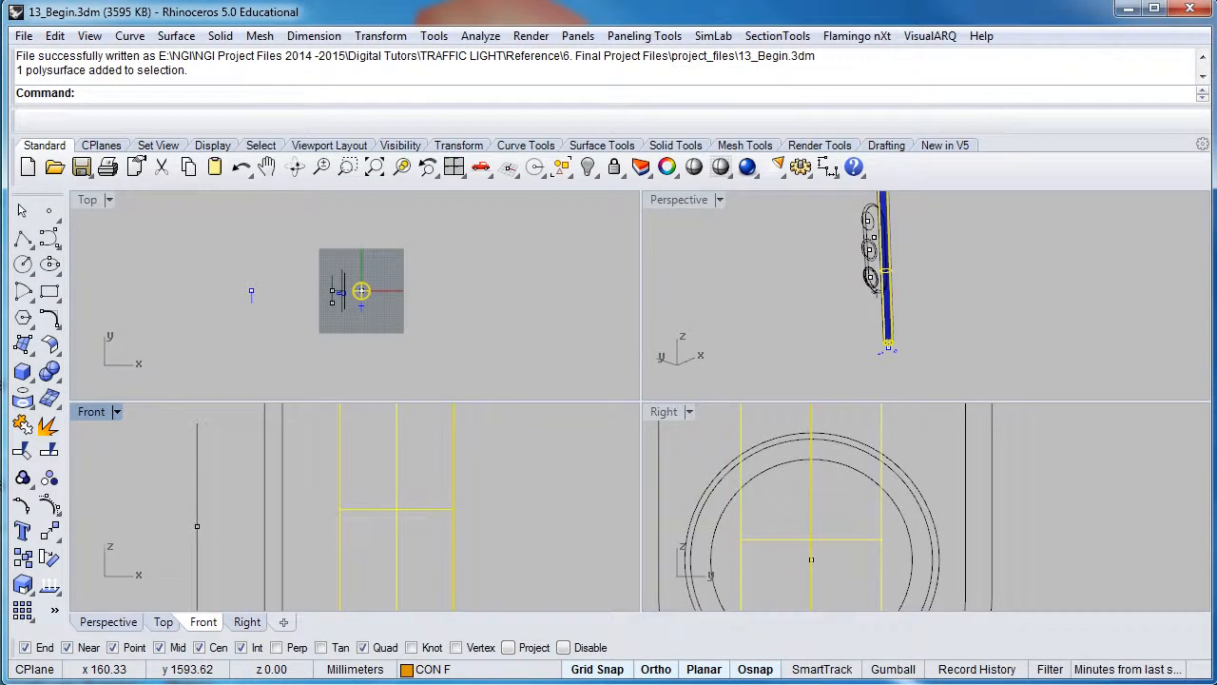
Select the housing's outer outline curve in the Right view and open the Solid menu
scroll(813, 504, down, 6)
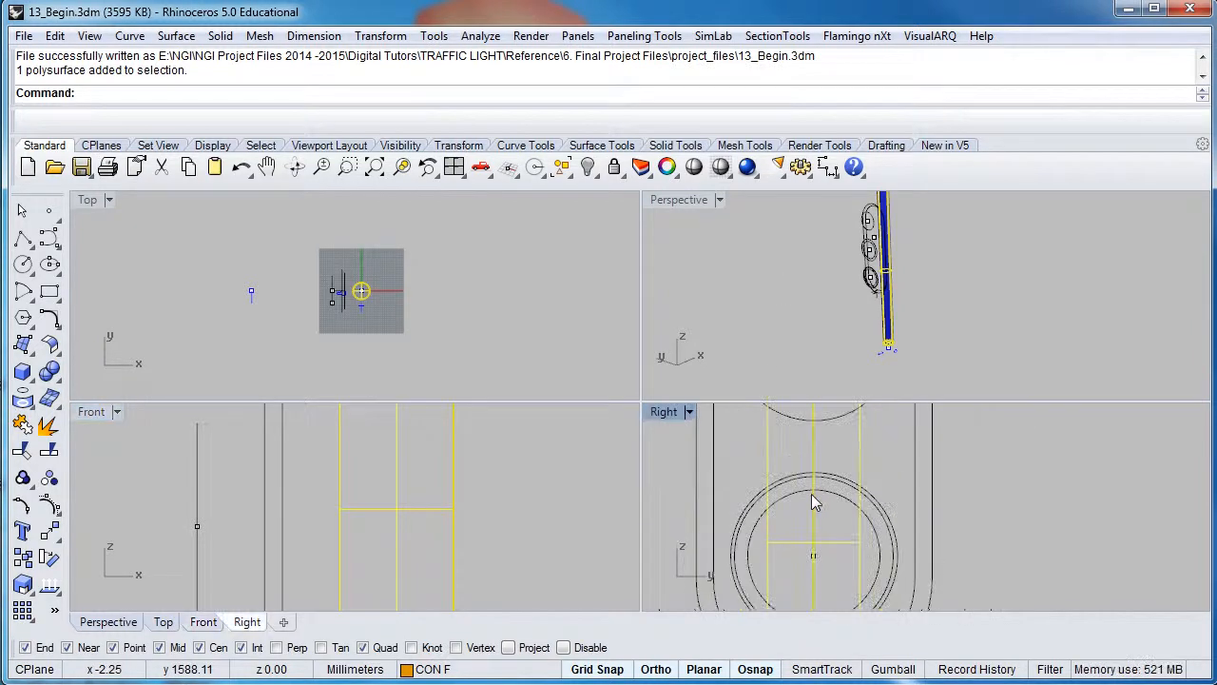
right_drag(811, 494, 820, 554)
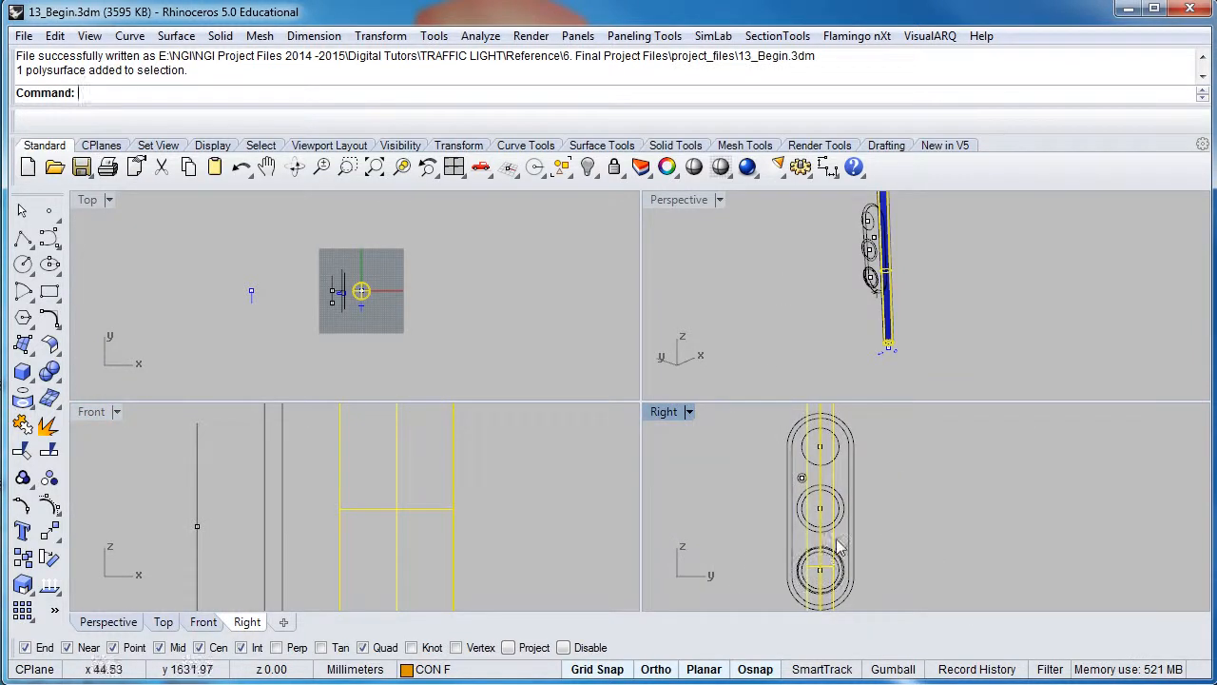
scroll(841, 539, up, 2)
click(858, 541)
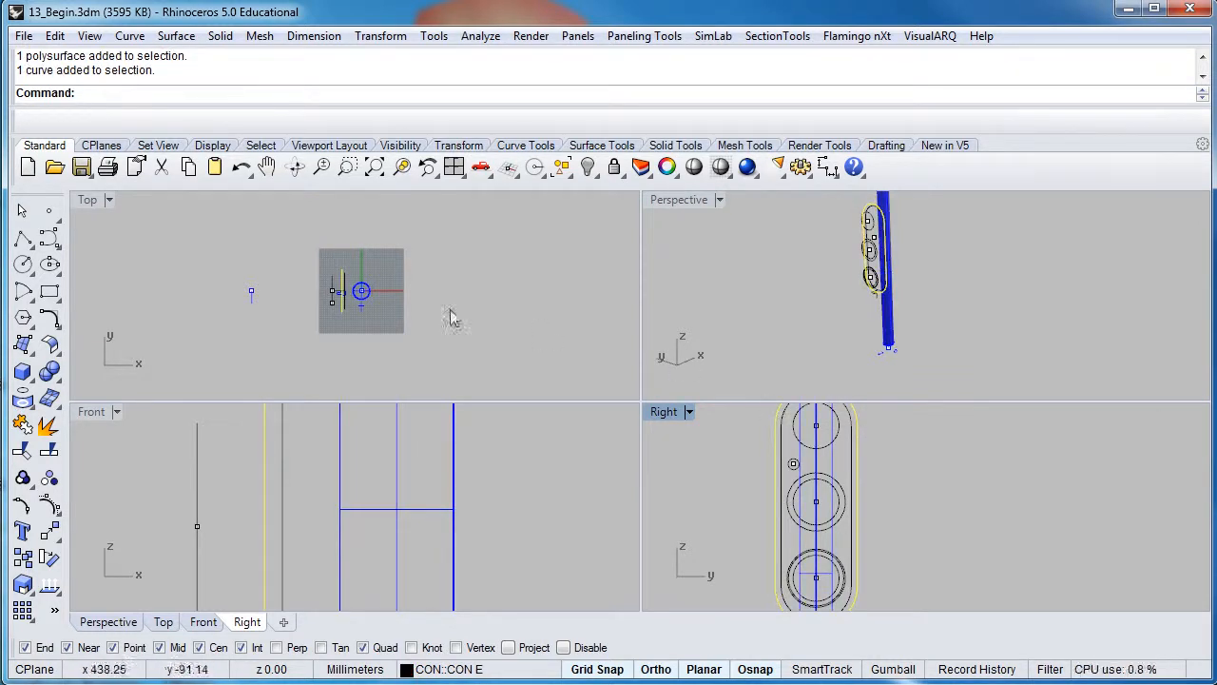
scroll(344, 308, up, 4)
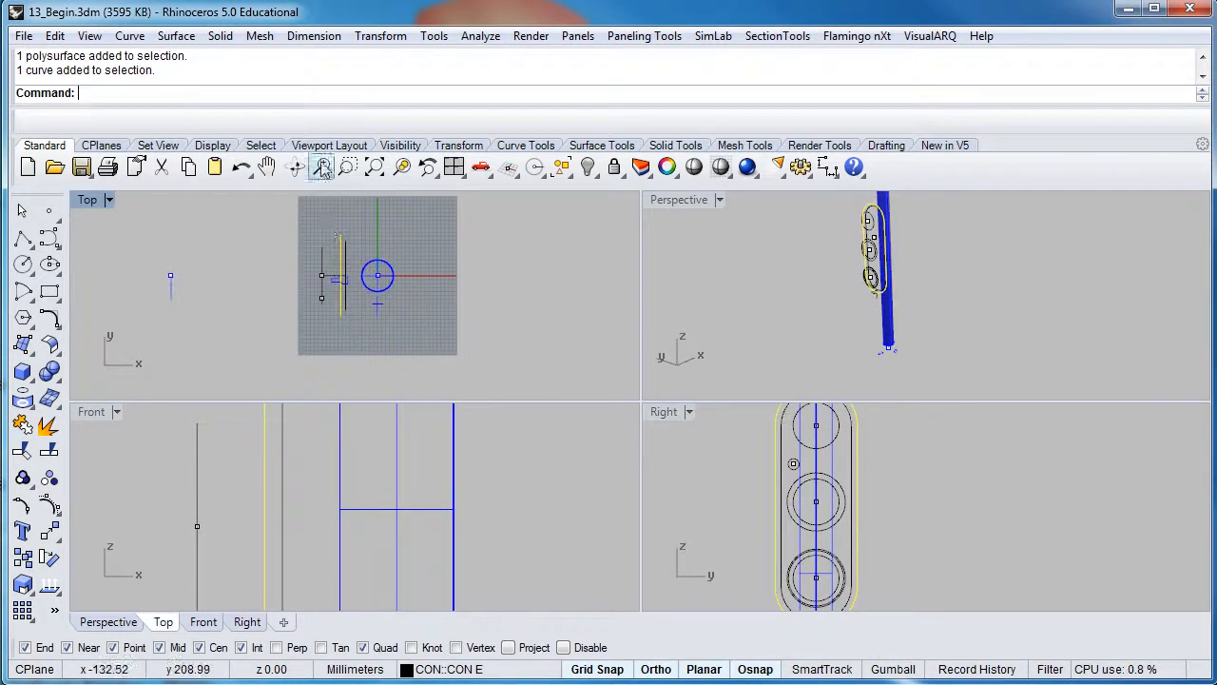
click(221, 36)
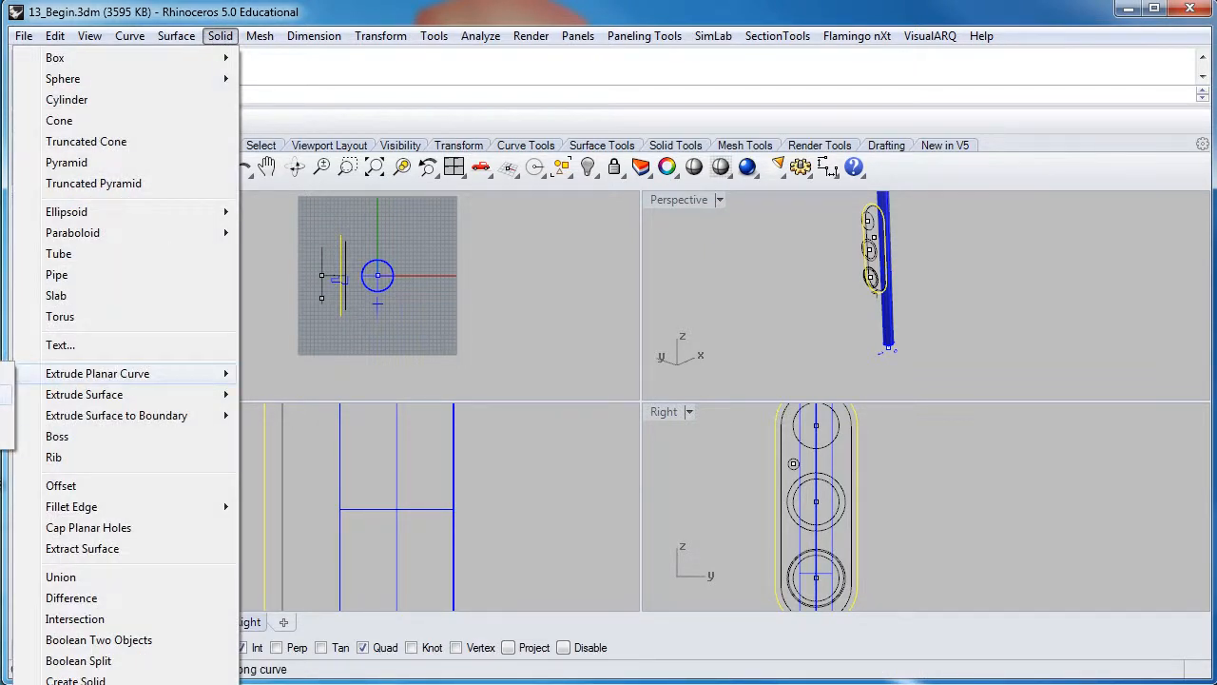
Extrude the outer outline along the path curve with Extrude Planar Curve Along Curve
click(4, 395)
right_drag(248, 530, 296, 467)
scroll(296, 459, down, 6)
scroll(299, 550, up, 5)
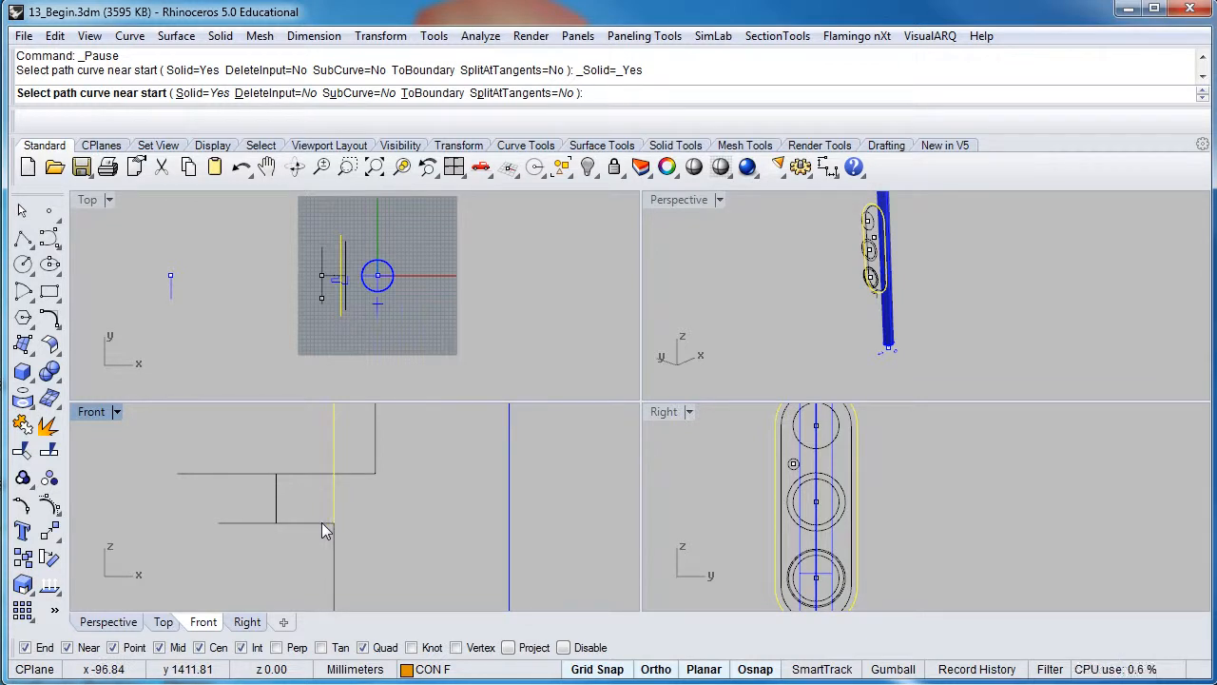
click(235, 522)
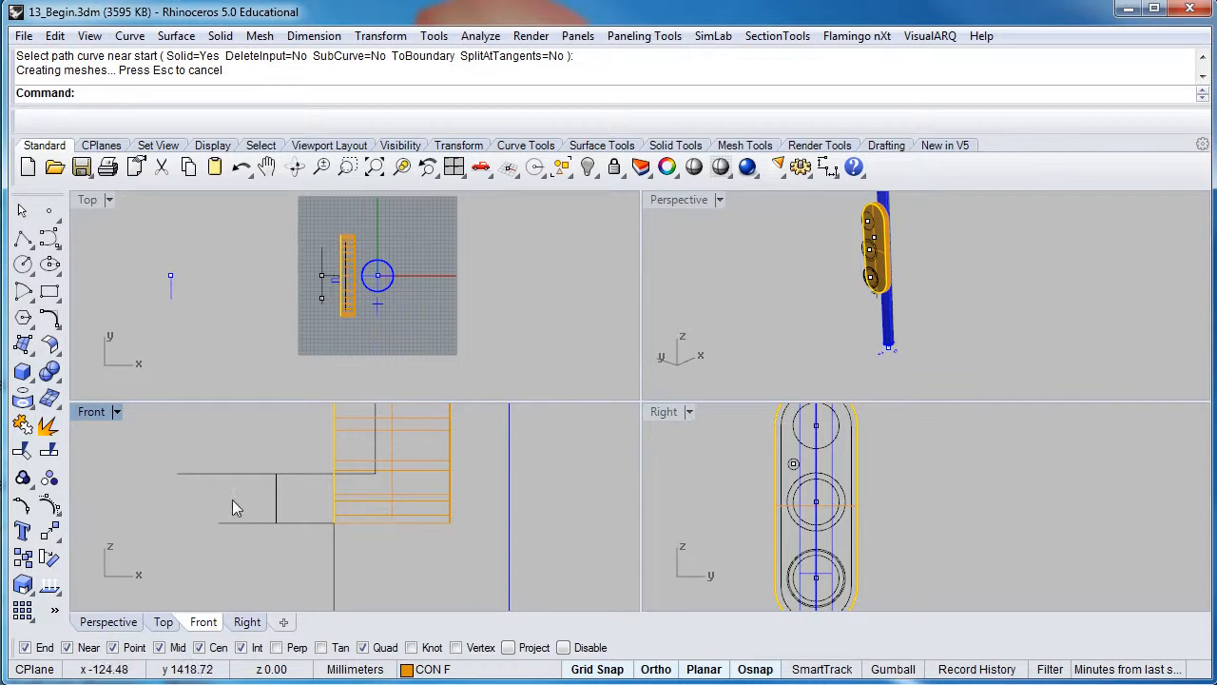
Undo and redo the along-curve extrusion, then maximize the Perspective view on the solid
click(242, 171)
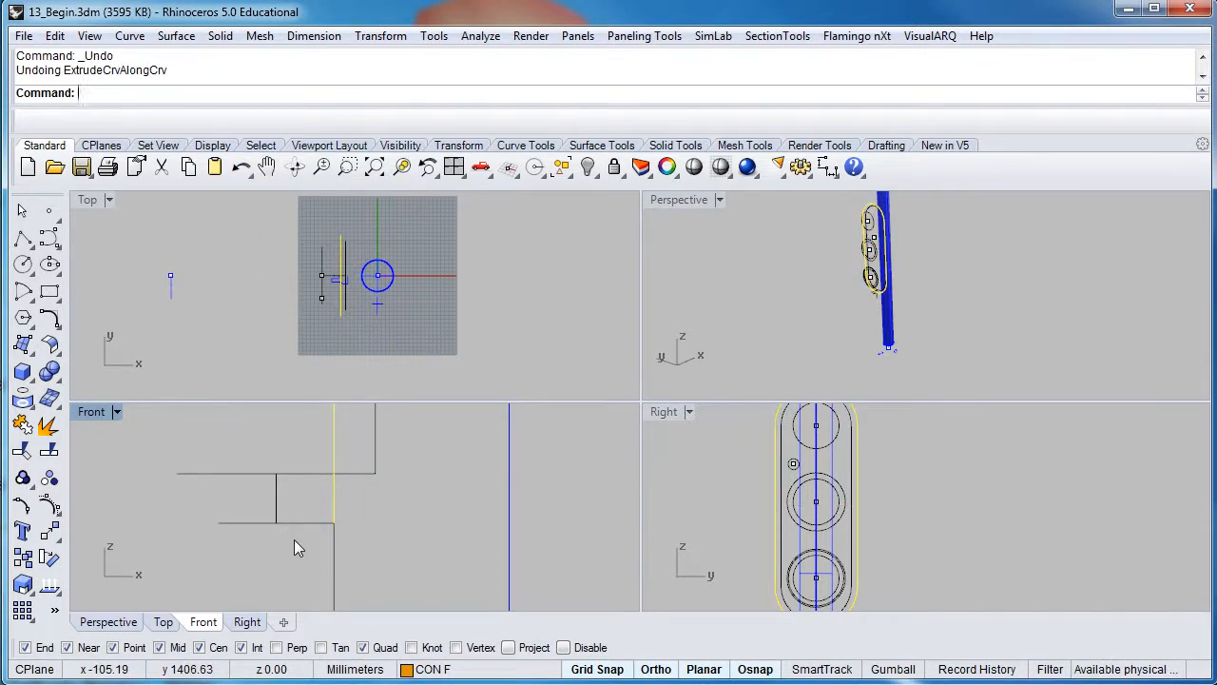
key(Return)
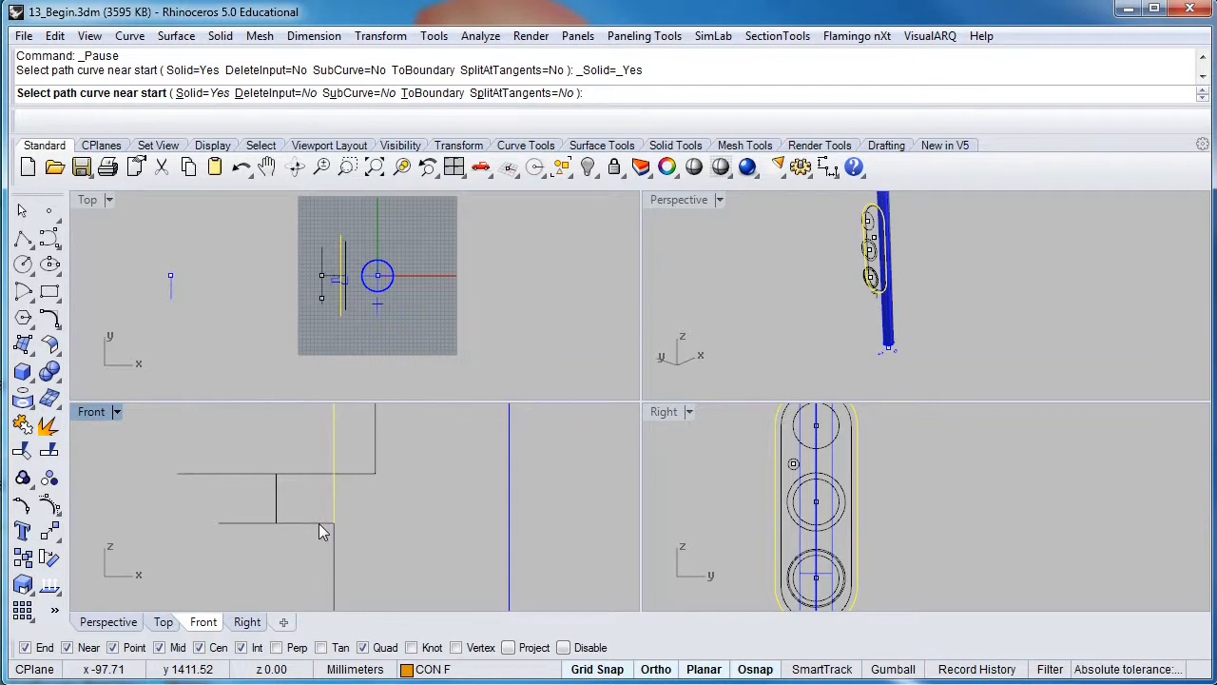
click(319, 521)
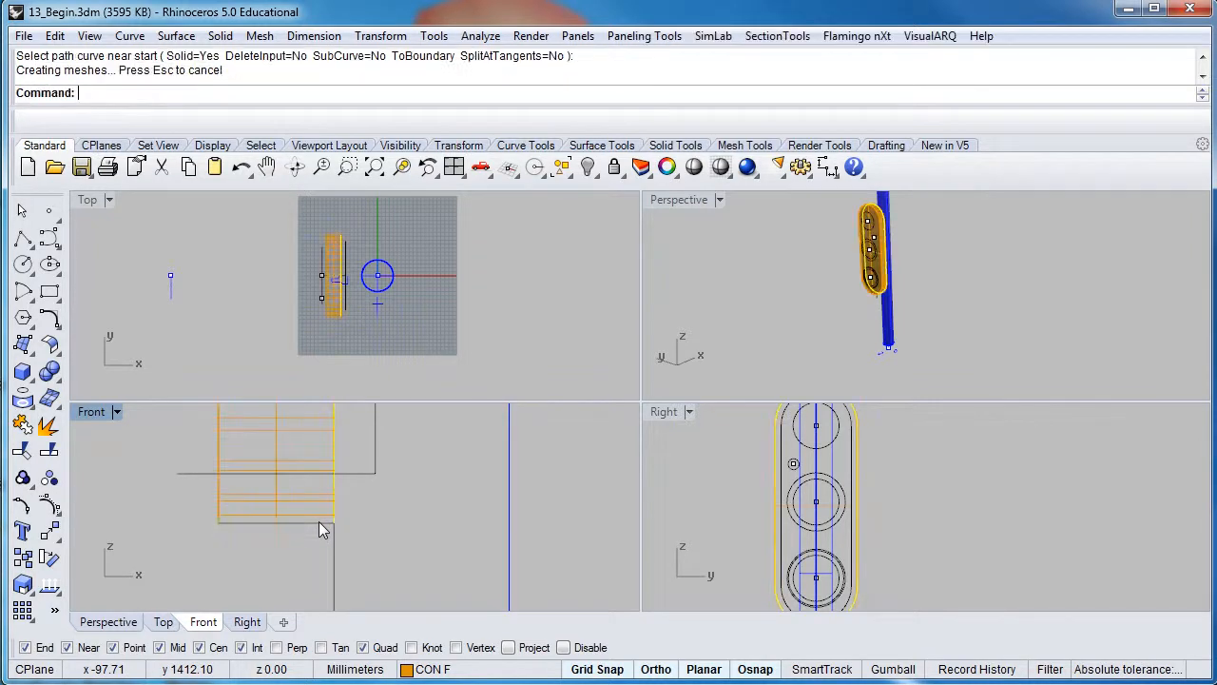
right_drag(291, 500, 334, 541)
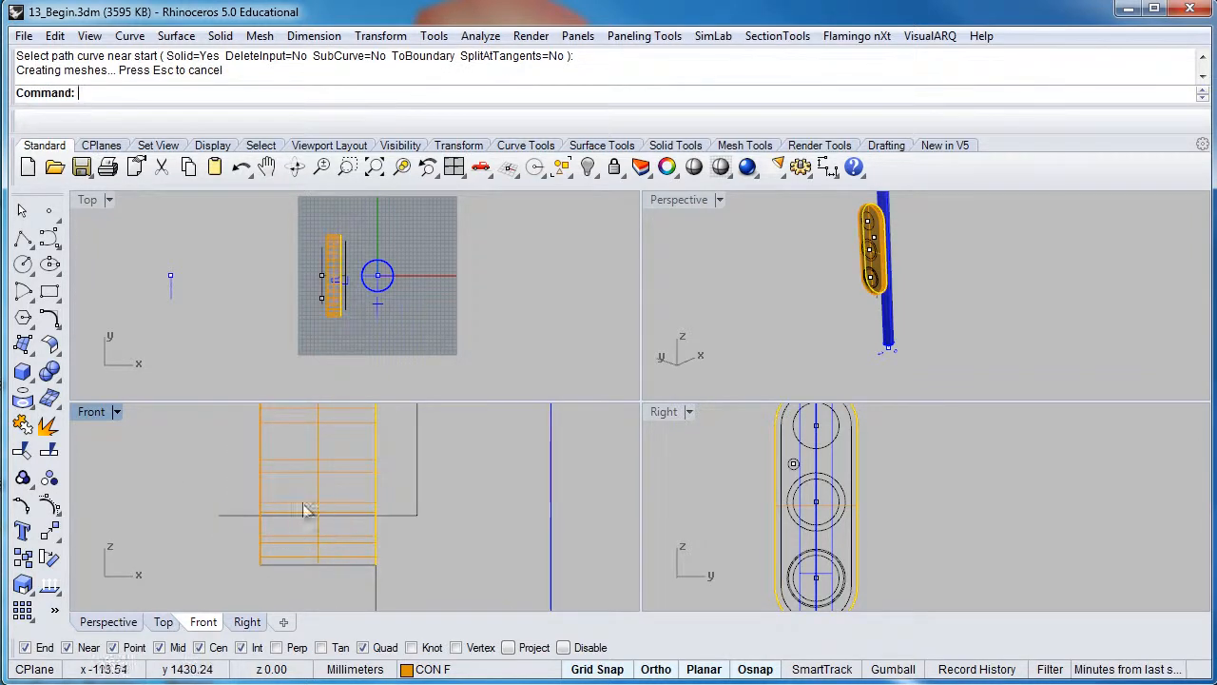
right_drag(863, 321, 777, 323)
scroll(878, 255, up, 5)
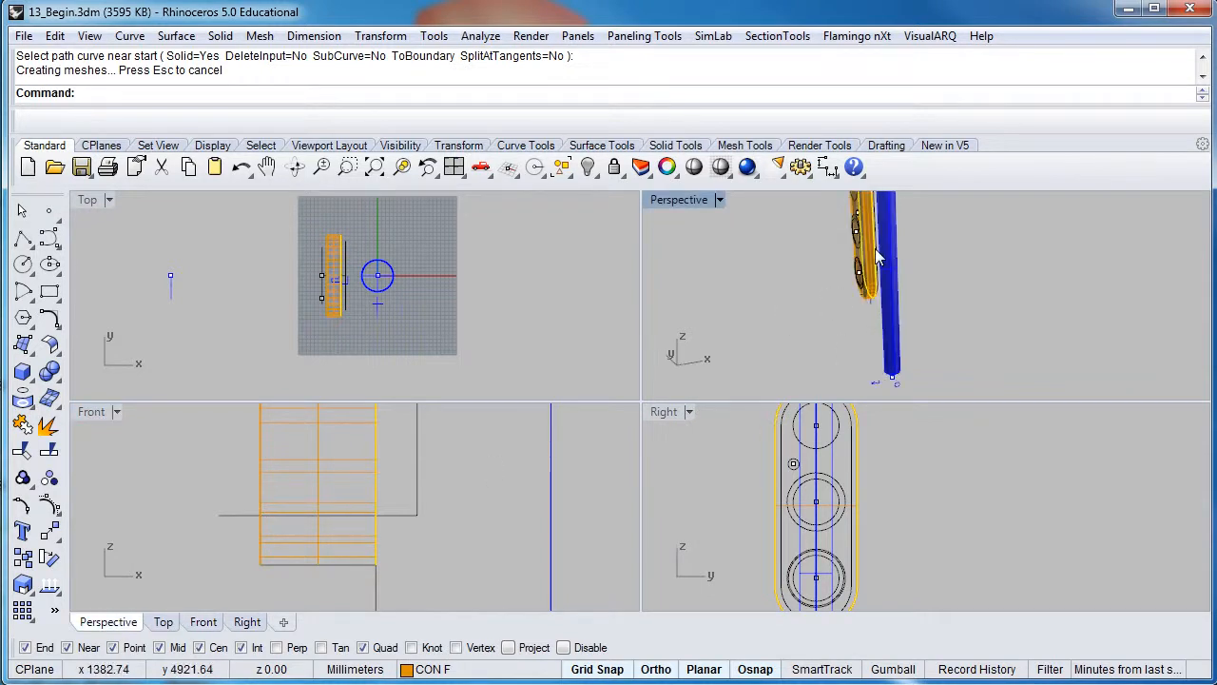
double_click(679, 200)
right_drag(602, 332, 502, 496)
Extrude the curve beside the orange solid along the U-shaped path curve
click(519, 496)
scroll(503, 496, up, 4)
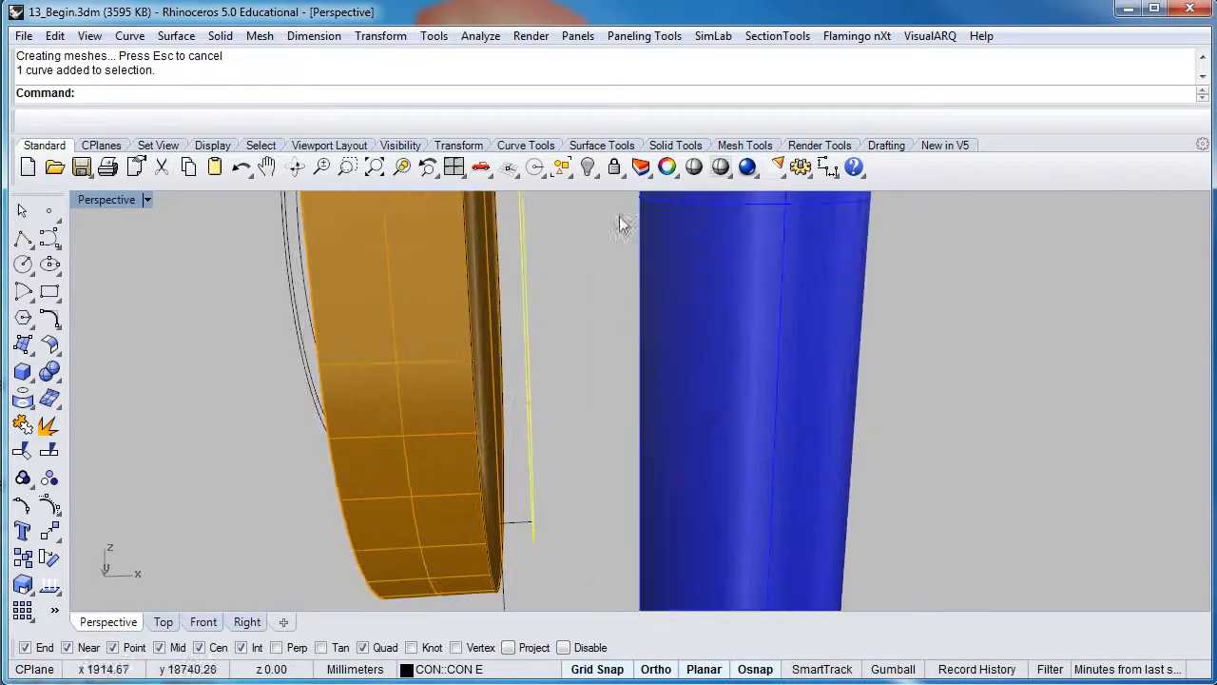
right_click(605, 101)
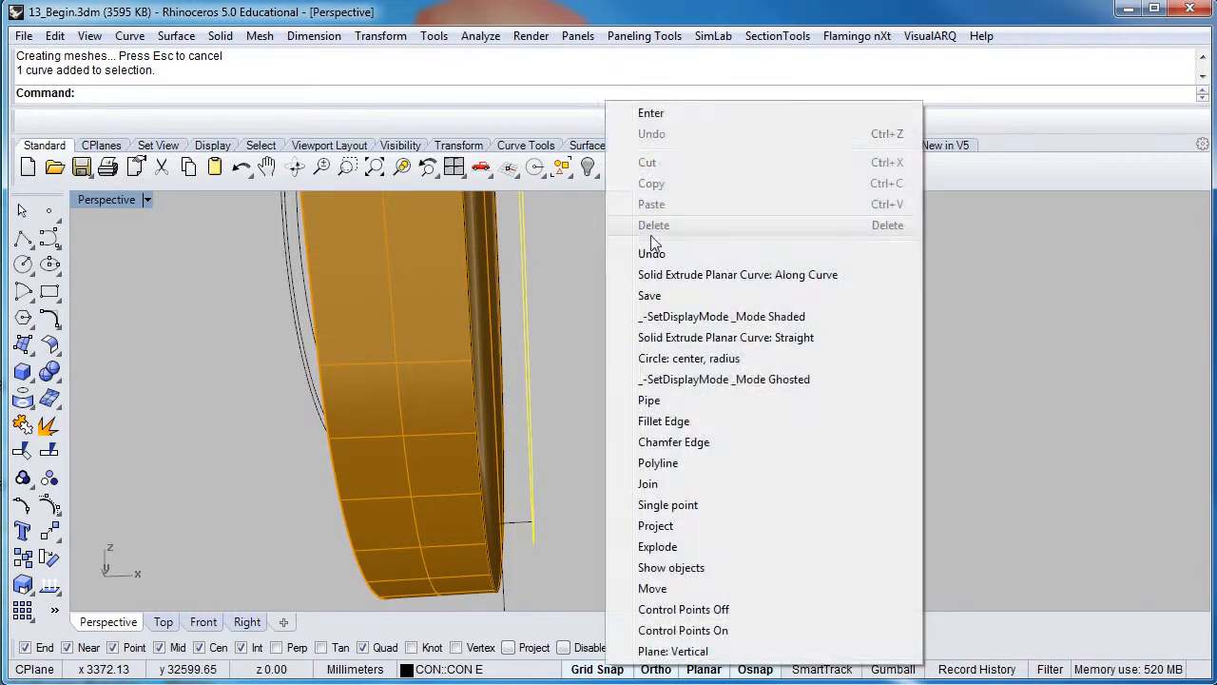
click(659, 276)
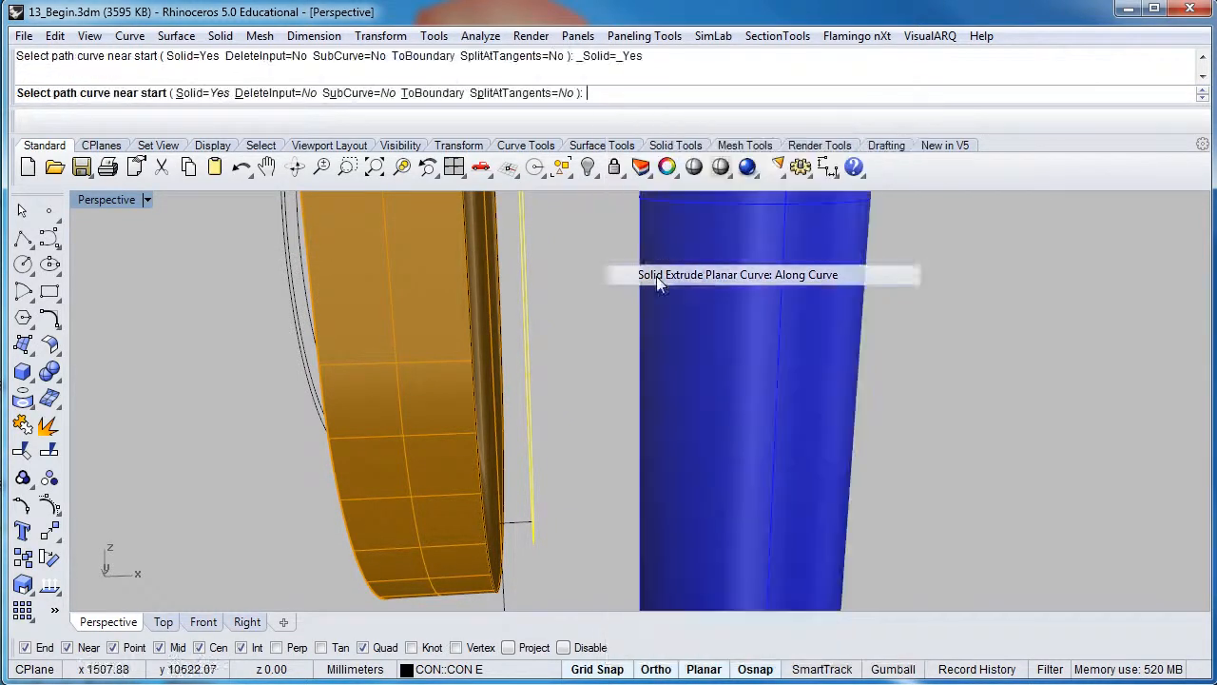
scroll(522, 528, up, 3)
mouse_move(533, 537)
right_down()
mouse_move(551, 546)
mouse_move(527, 529)
right_up()
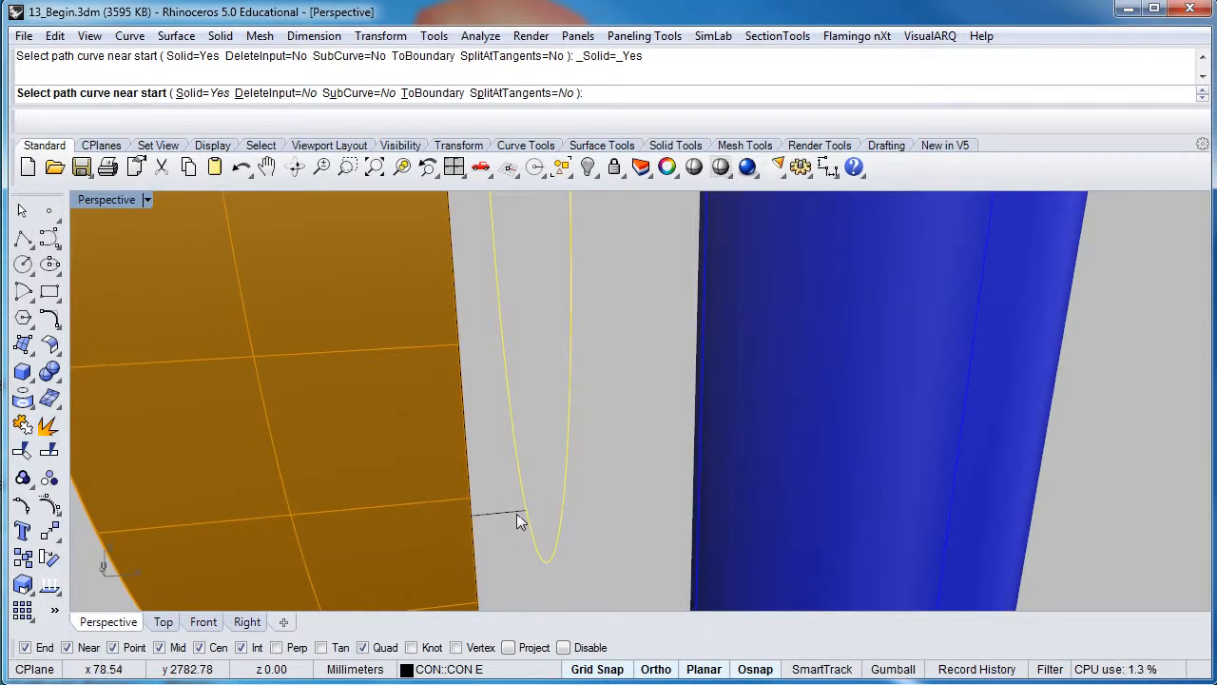
click(517, 513)
scroll(516, 513, down, 8)
right_drag(406, 471, 483, 480)
Select the lamp's outer circle and restore the four-viewport layout centred on the housing
scroll(487, 485, up, 5)
scroll(522, 513, down, 5)
scroll(522, 518, up, 4)
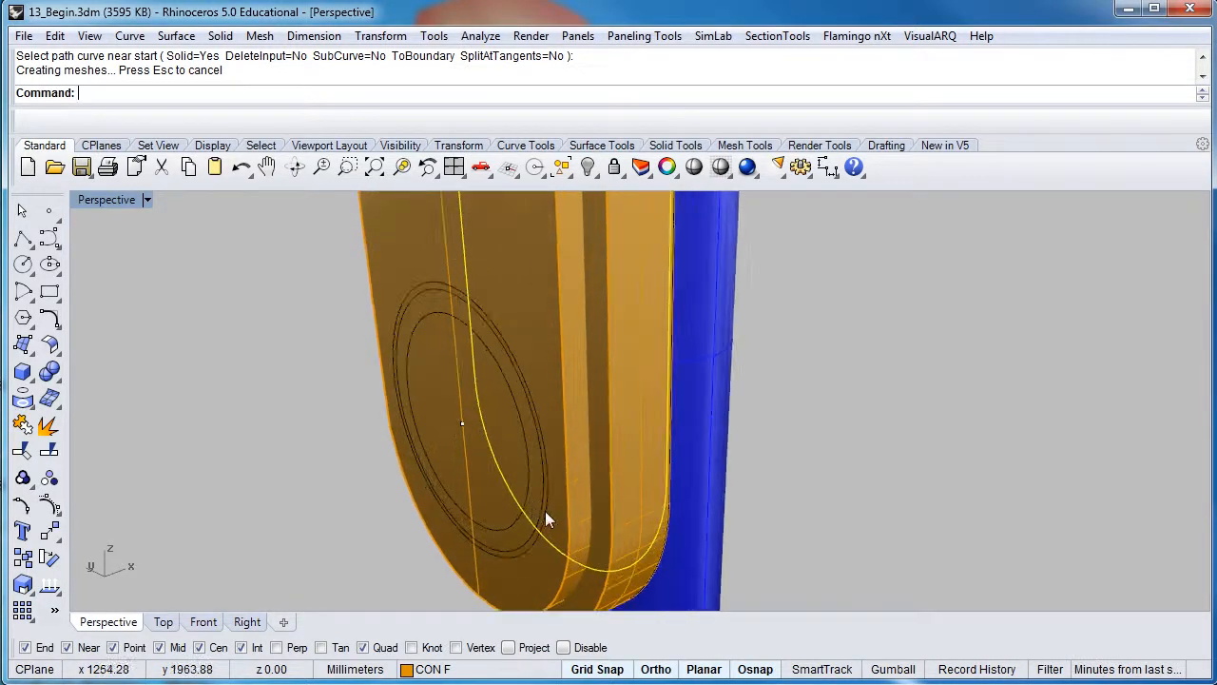
click(545, 511)
right_drag(545, 511, 490, 496)
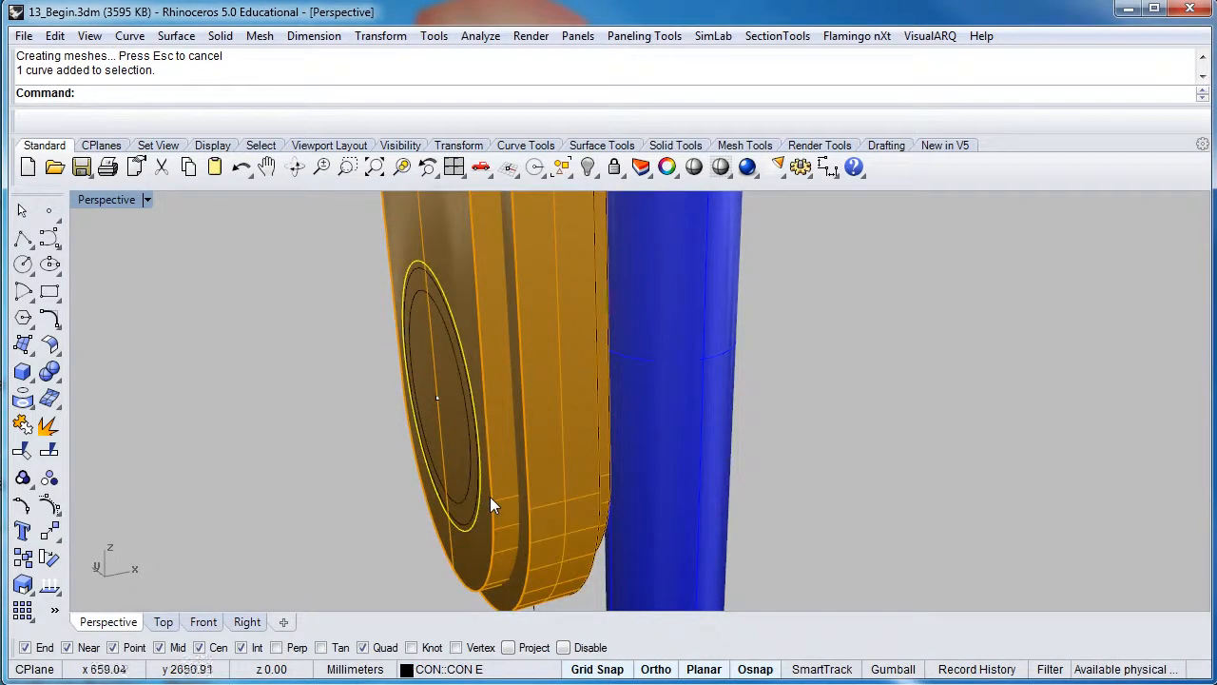
double_click(122, 201)
right_drag(386, 331, 522, 326)
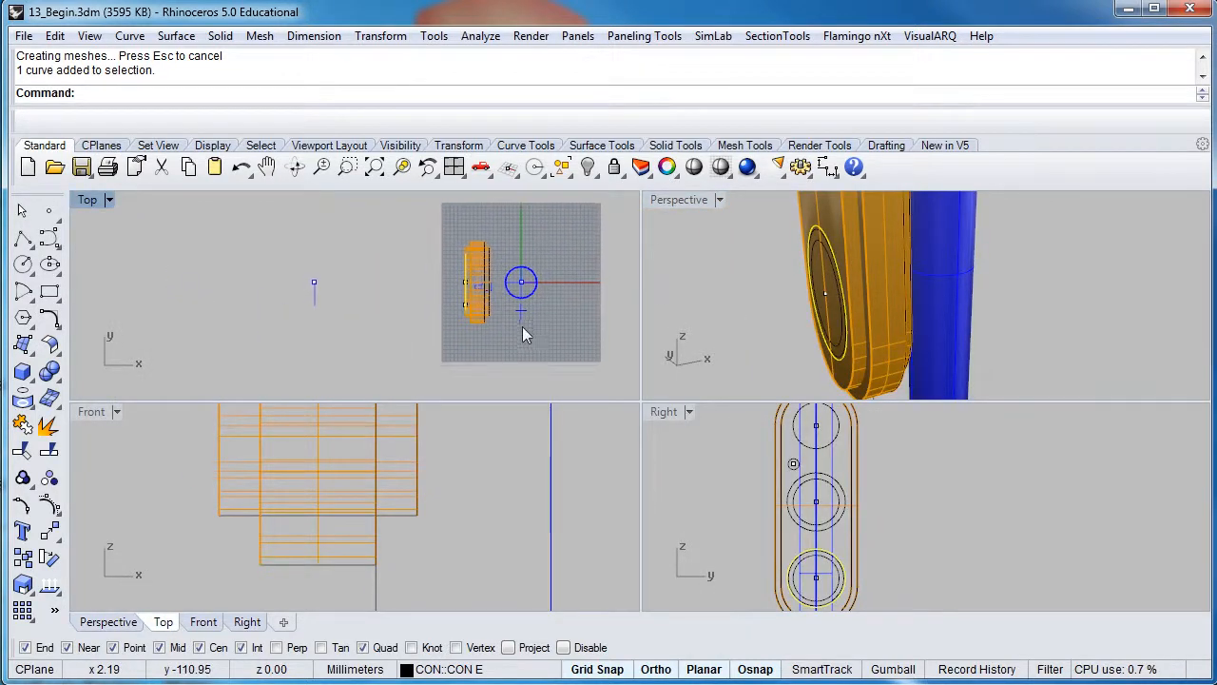
Extrude the lamp circle straight by -40 into a solid cylinder
scroll(466, 276, up, 3)
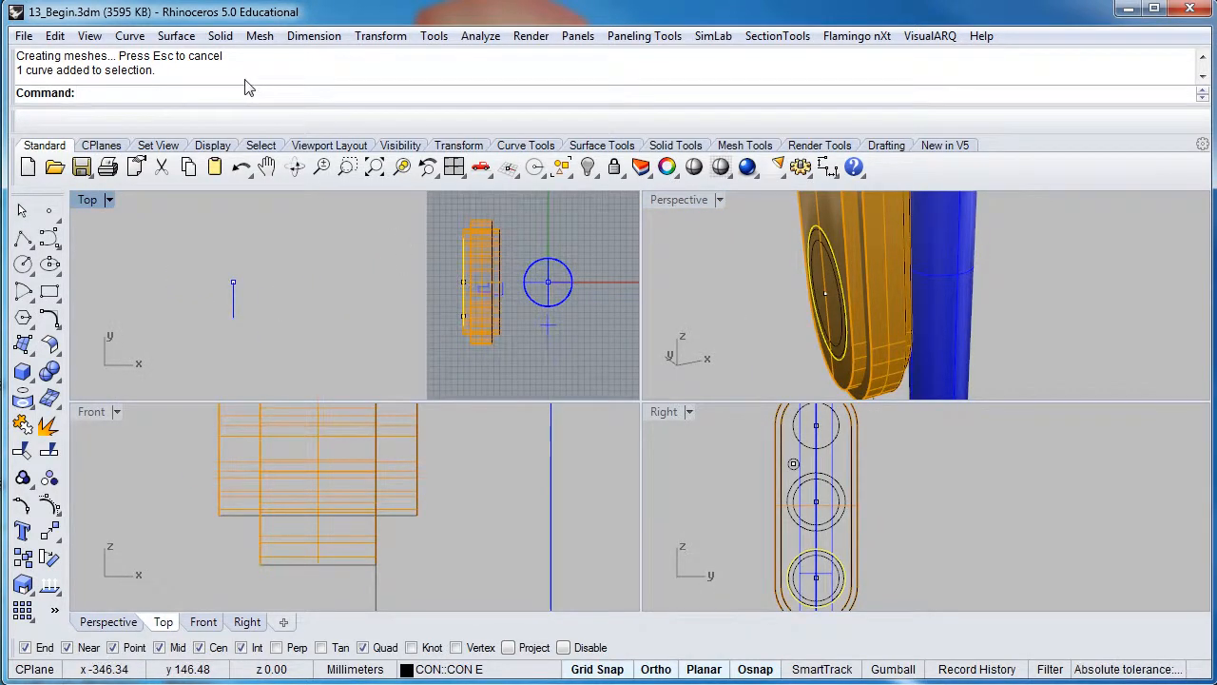
click(224, 37)
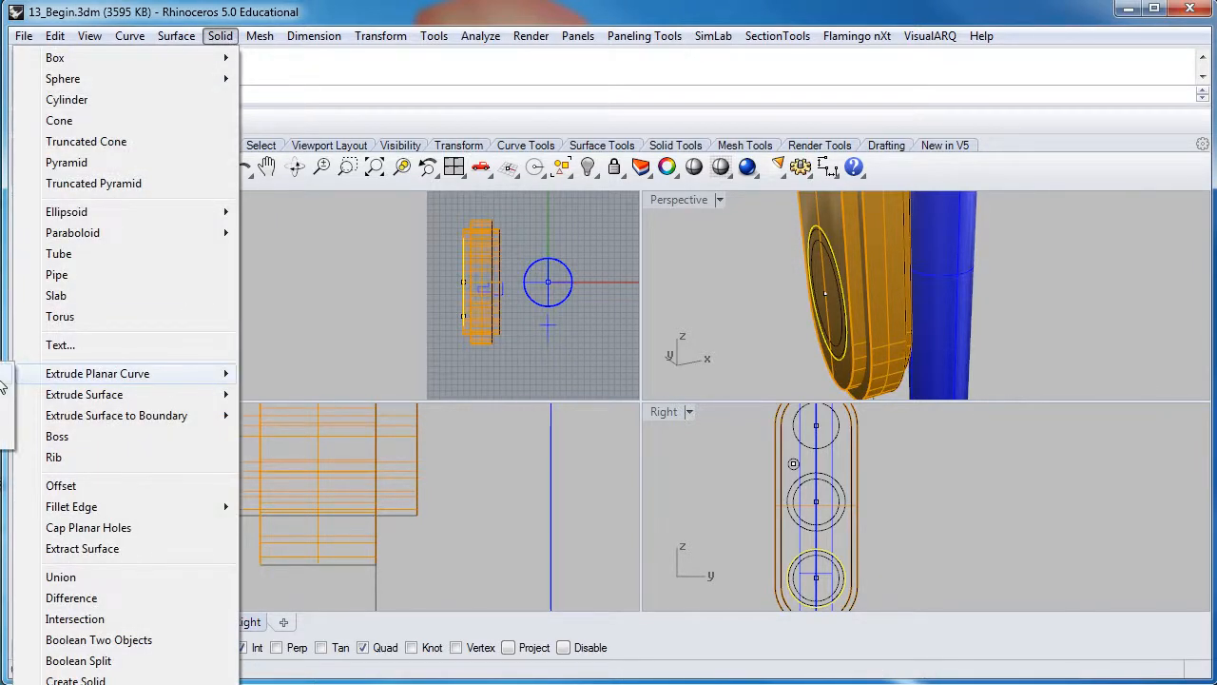
click(3, 384)
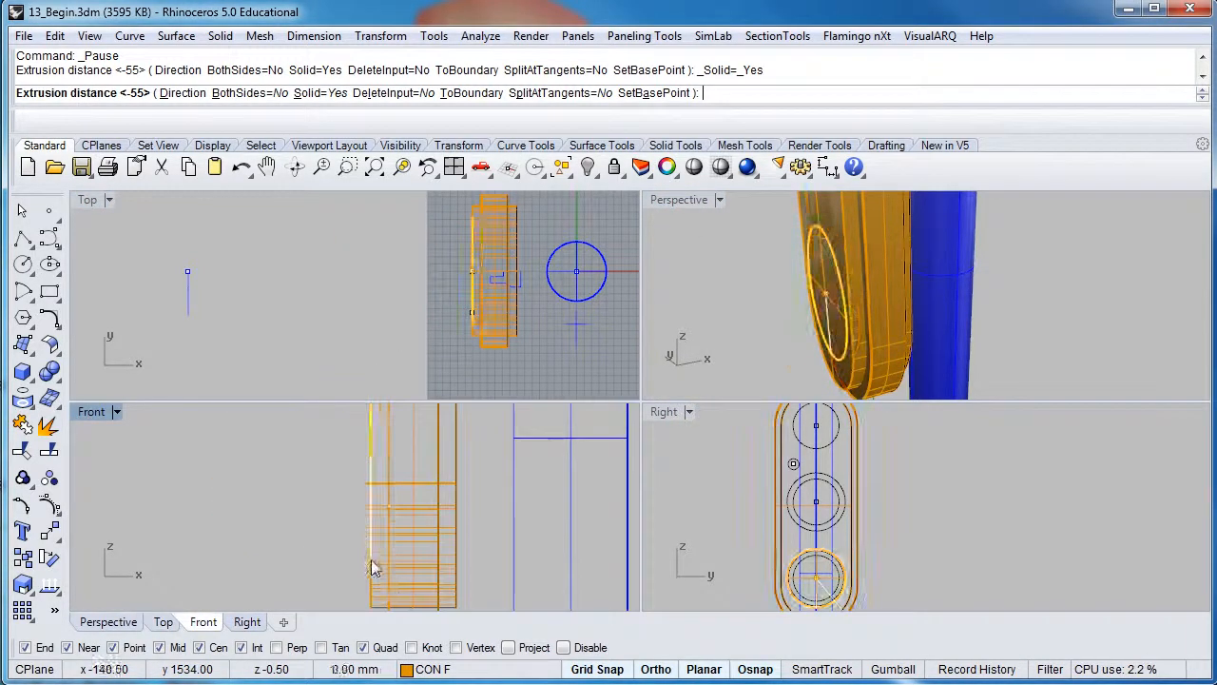
scroll(338, 518, up, 2)
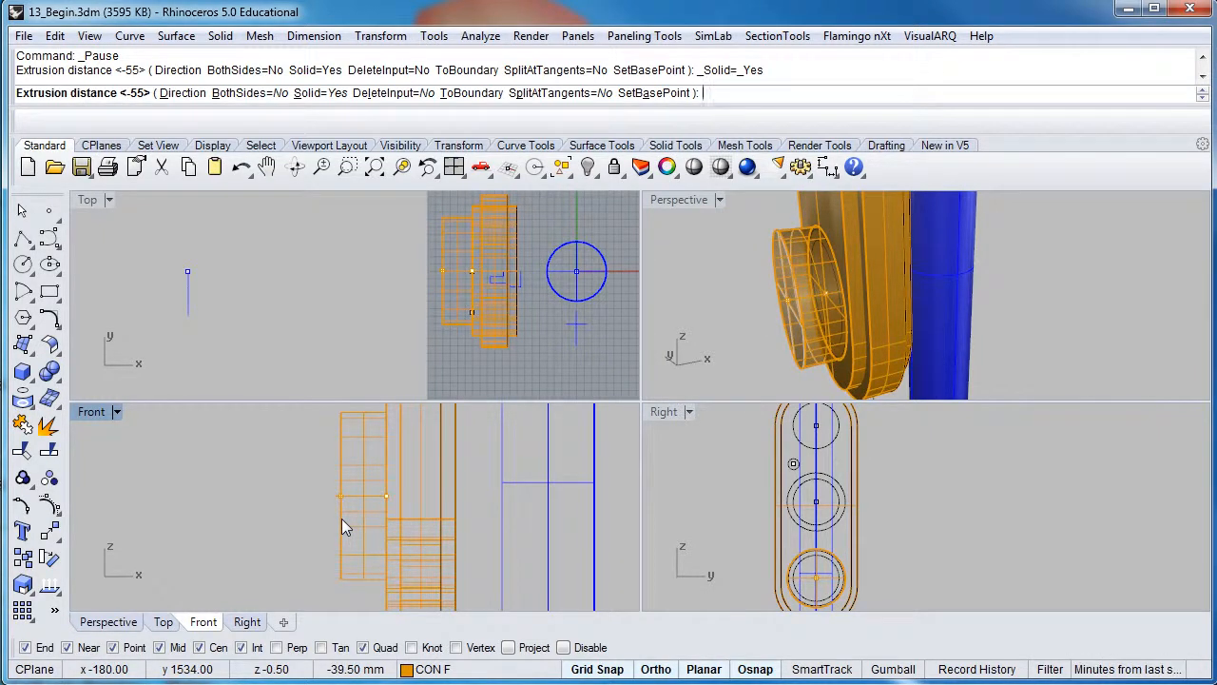
text(4)
text(40)
key(Return)
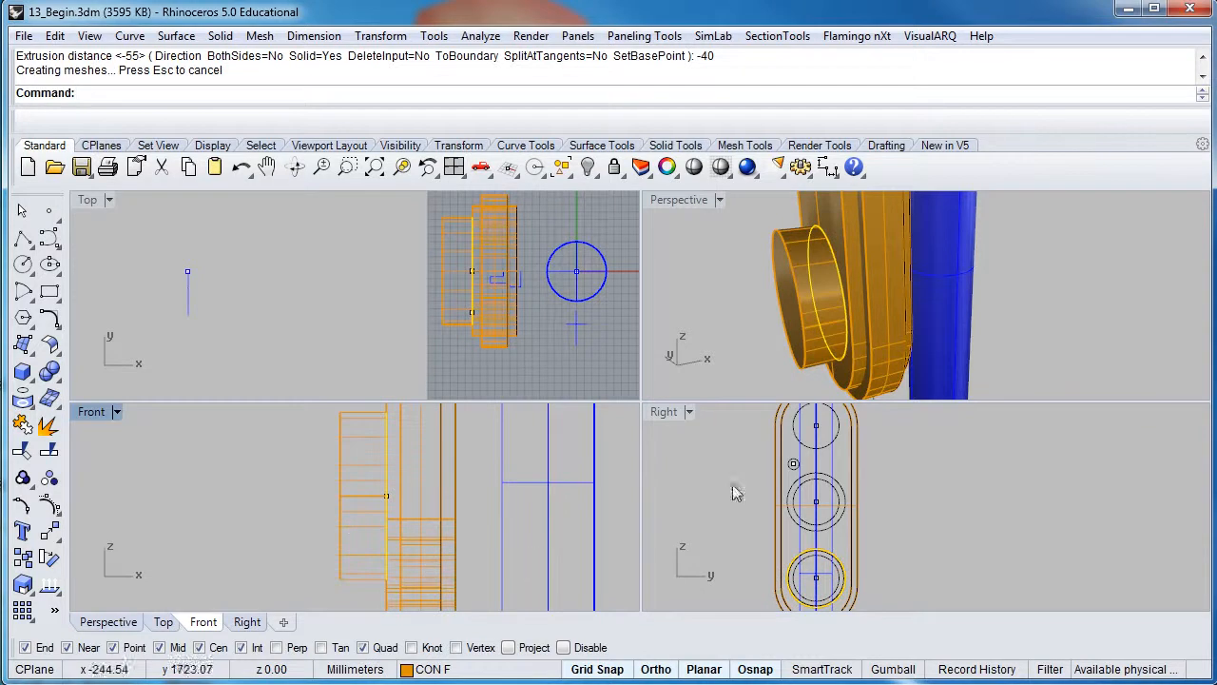
right_drag(819, 311, 836, 276)
Select both concentric lamp circles in the Right view, choosing the curves over the extrusion
scroll(815, 594, up, 2)
scroll(864, 549, up, 4)
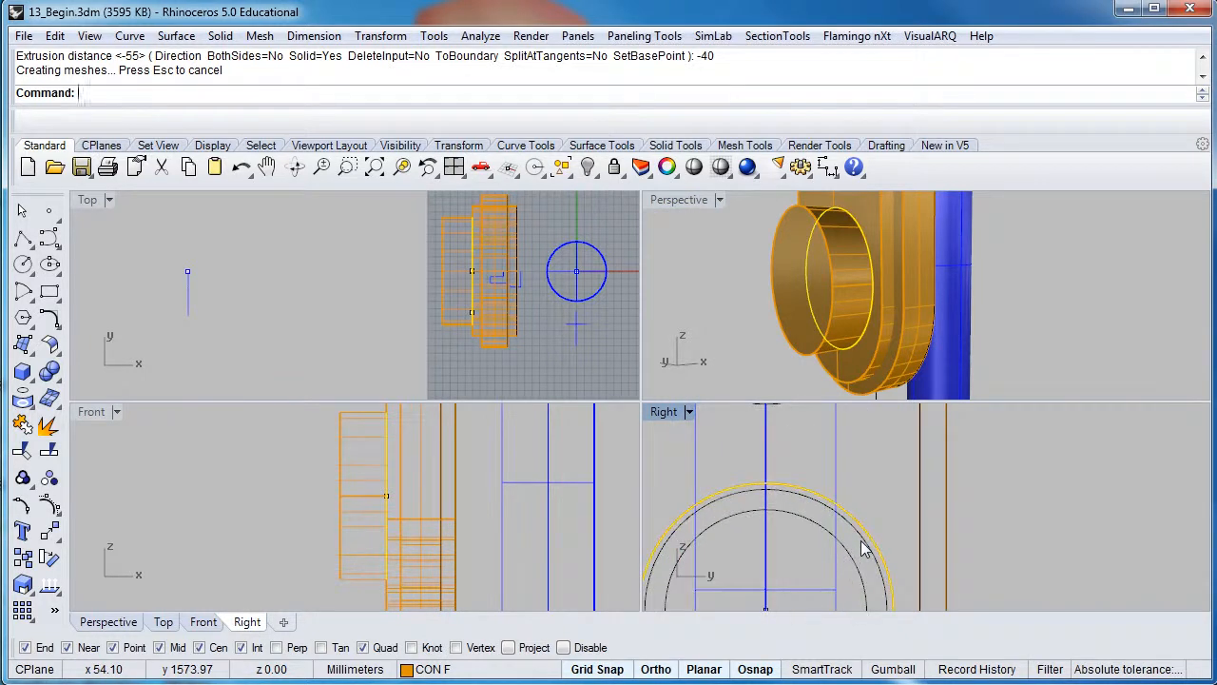
scroll(863, 548, up, 2)
key(Escape)
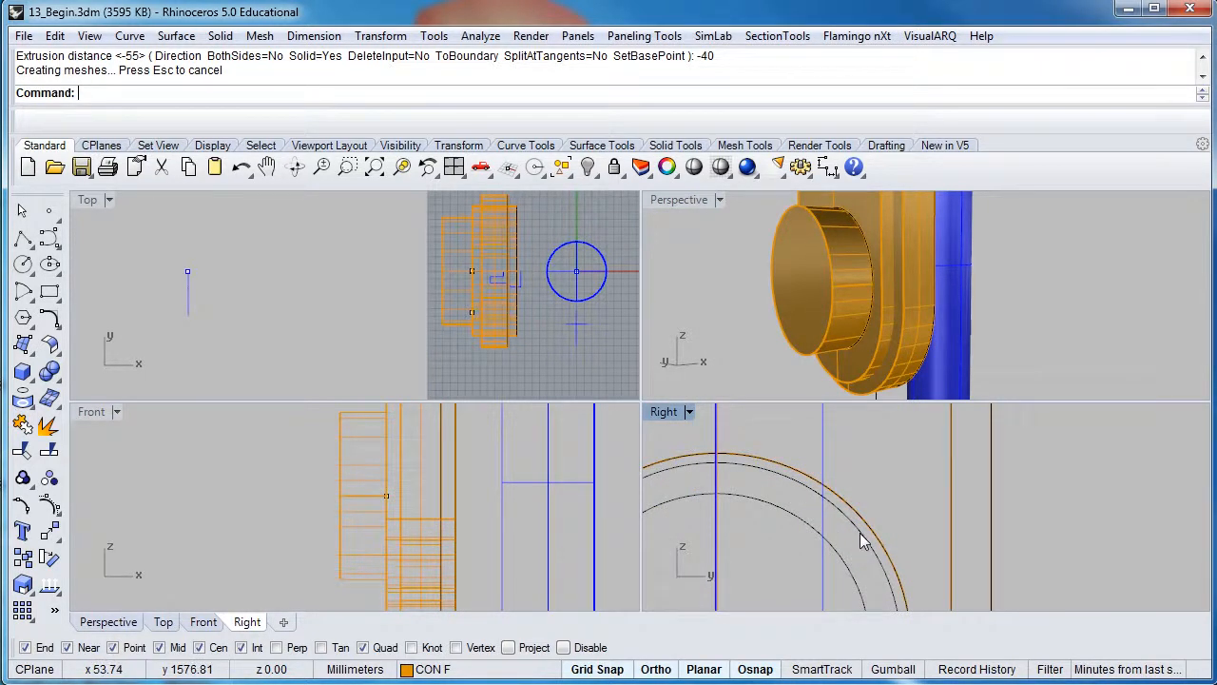
click(861, 538)
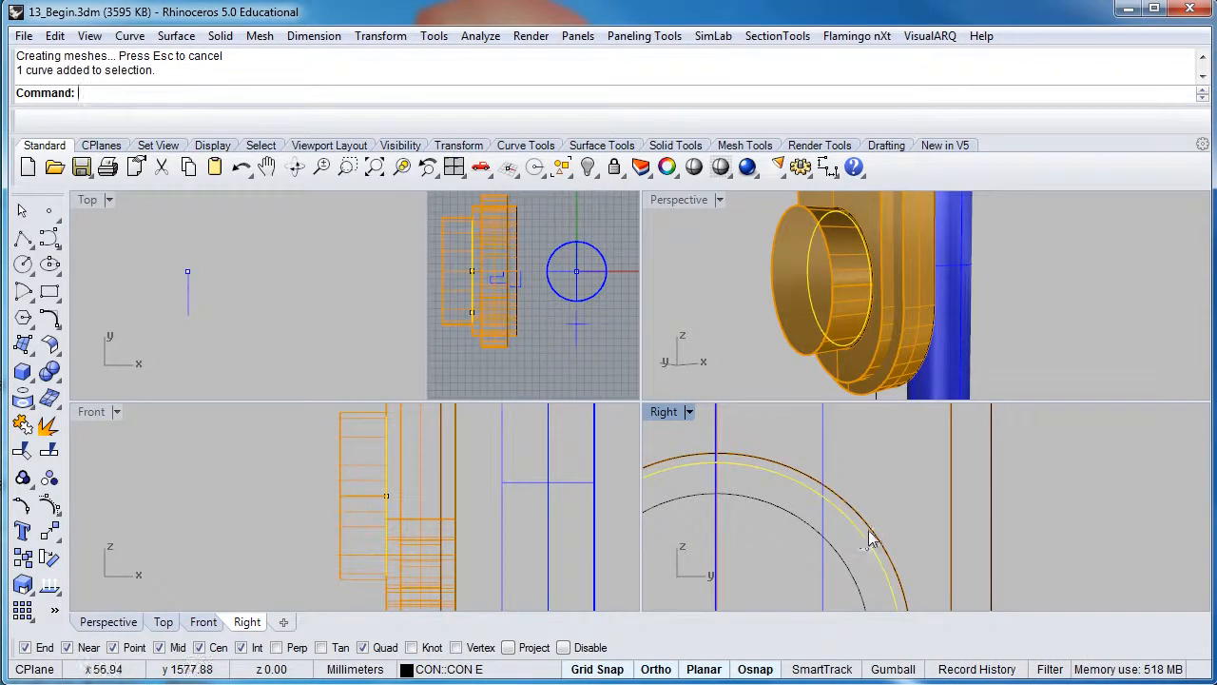
click(868, 537)
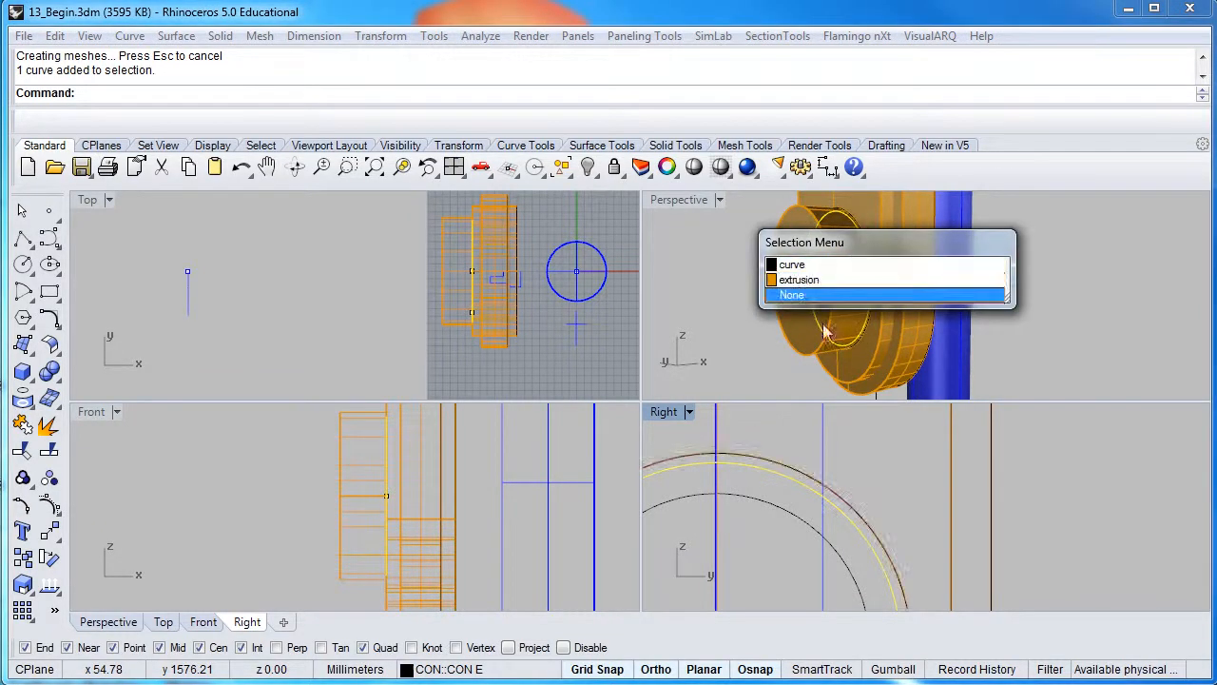
click(839, 274)
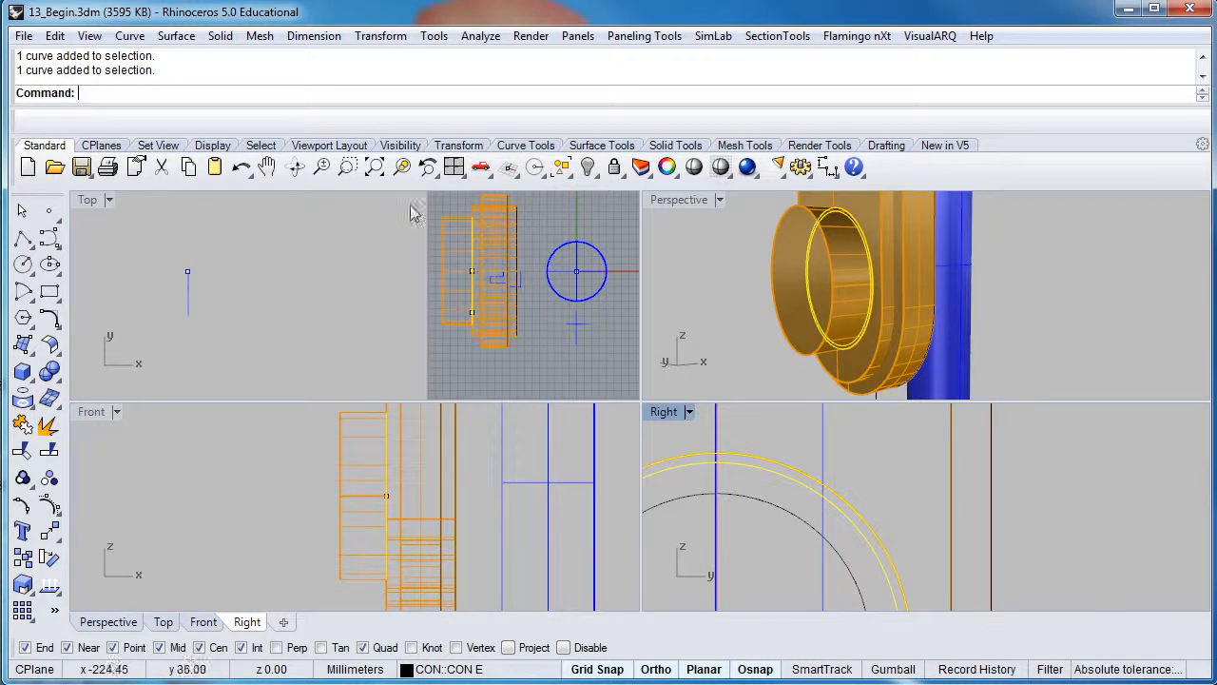
Extrude the two circles straight into a hood tube, setting its length in the Front view
right_click(323, 100)
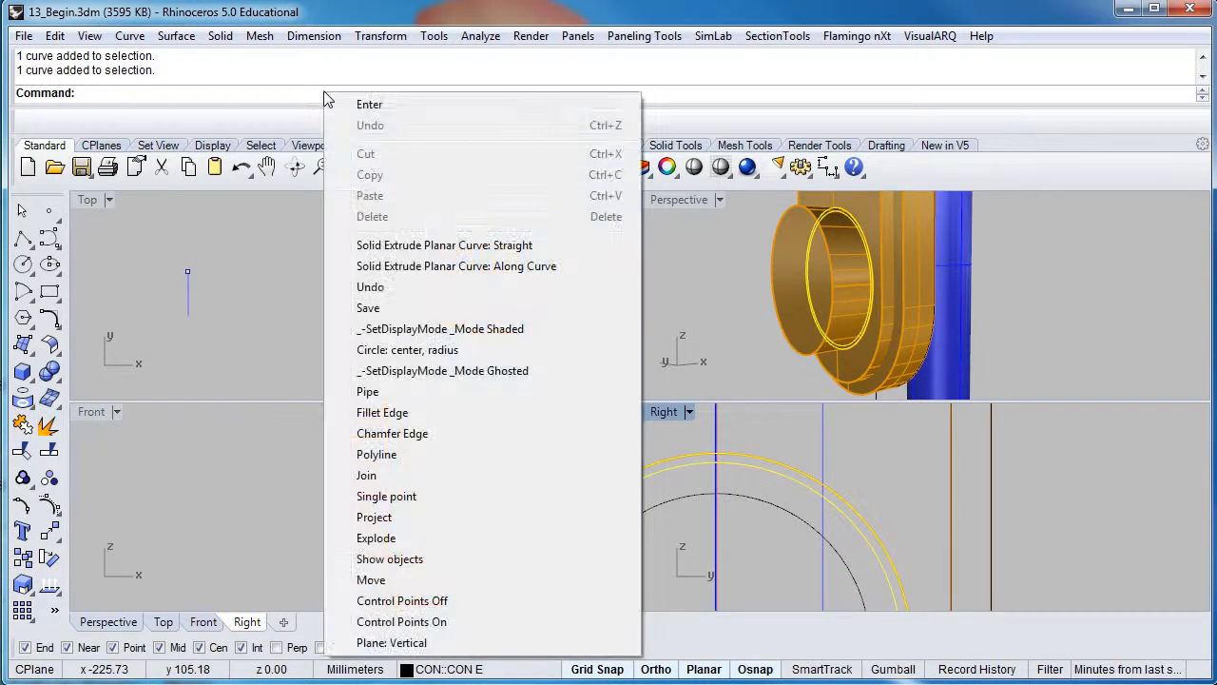
click(394, 246)
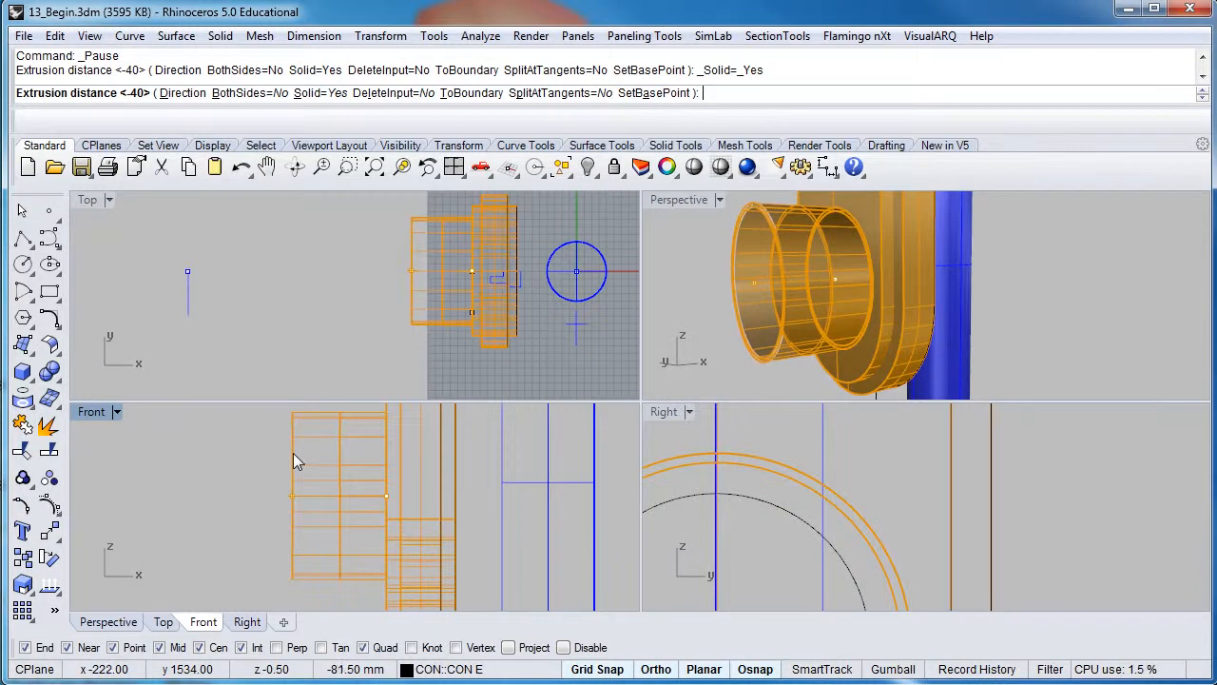
click(293, 452)
right_drag(704, 268, 696, 292)
click(699, 336)
scroll(751, 363, down, 6)
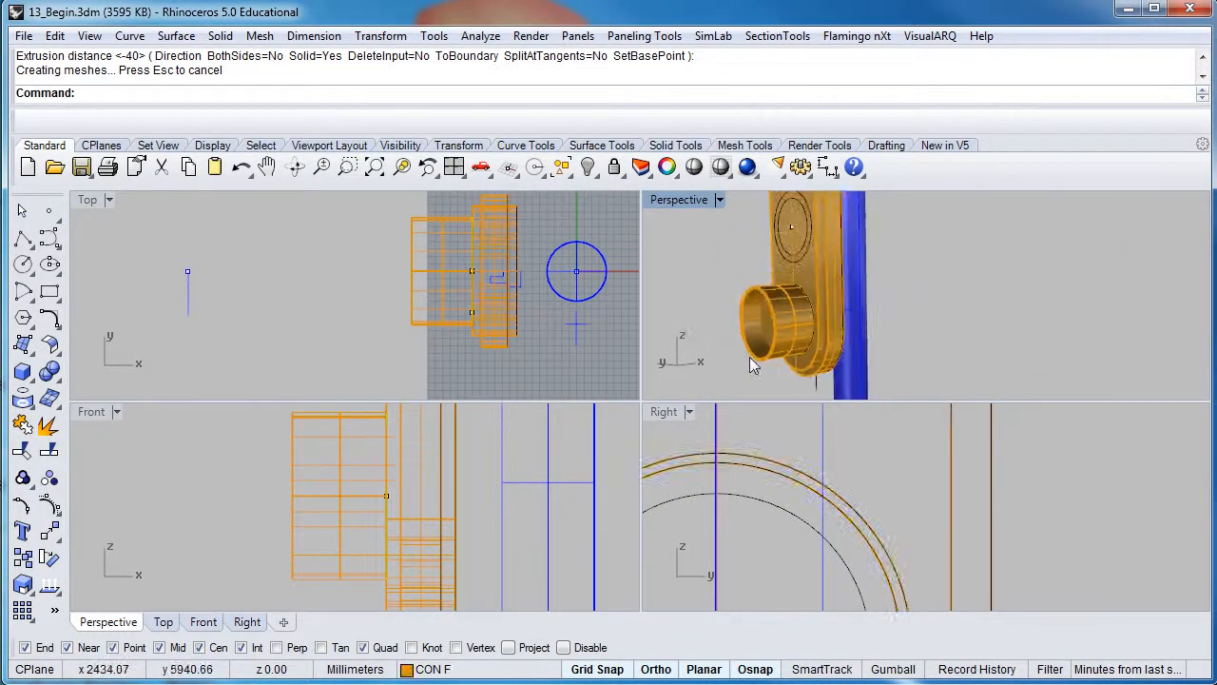
right_drag(756, 360, 797, 339)
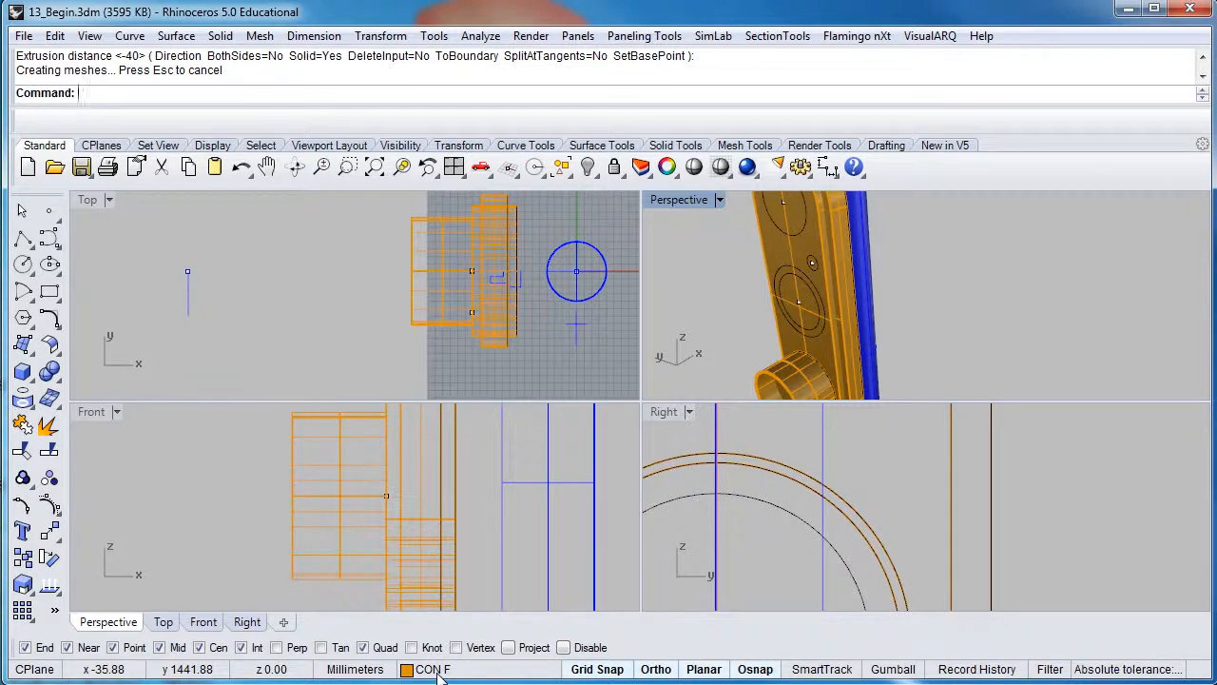
Hide layer CON B so the blue pole disappears
drag(935, 0, 919, 240)
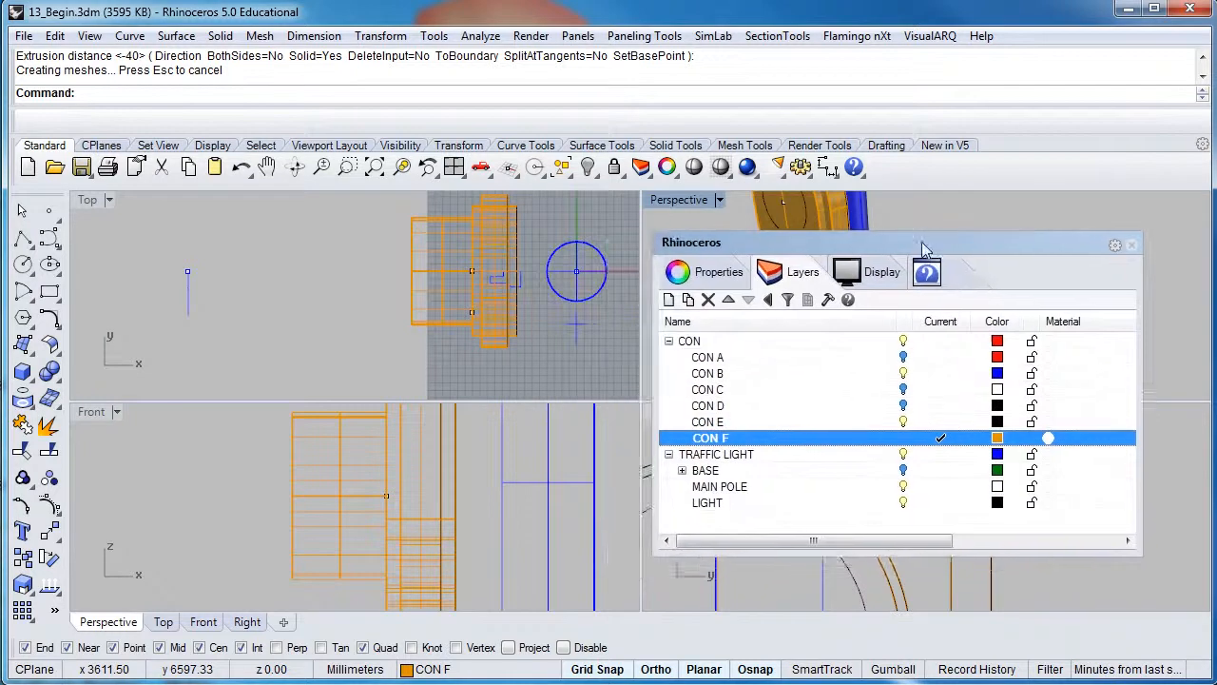
click(903, 372)
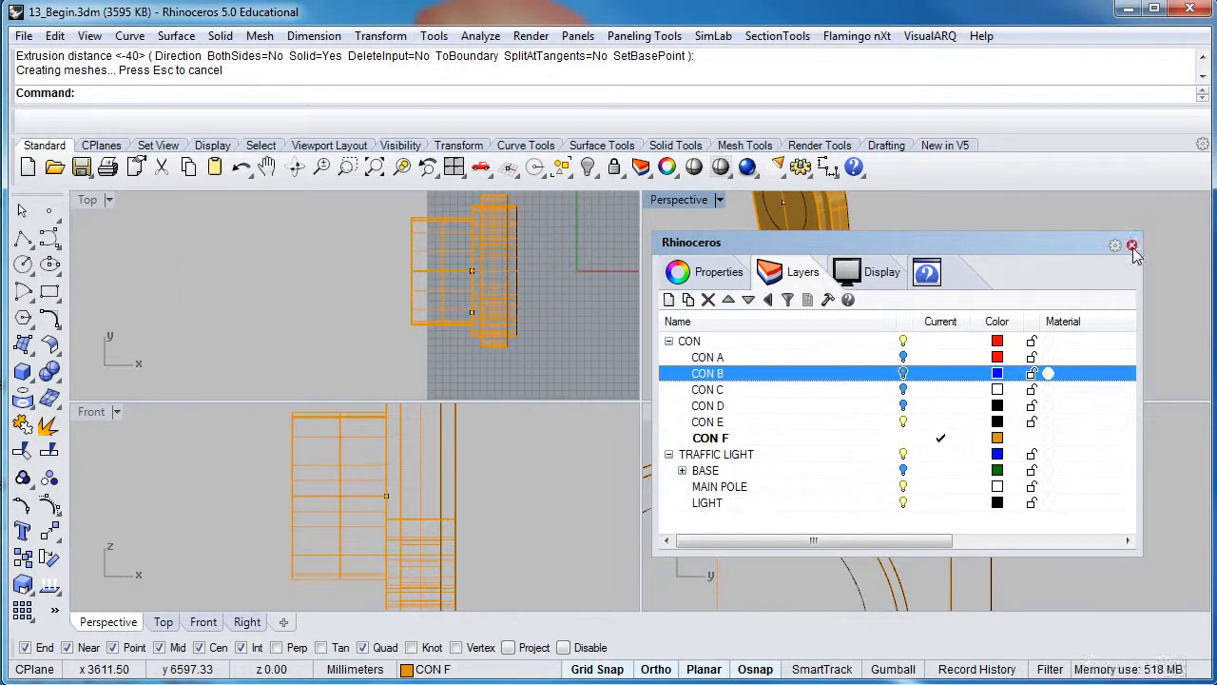
click(1131, 246)
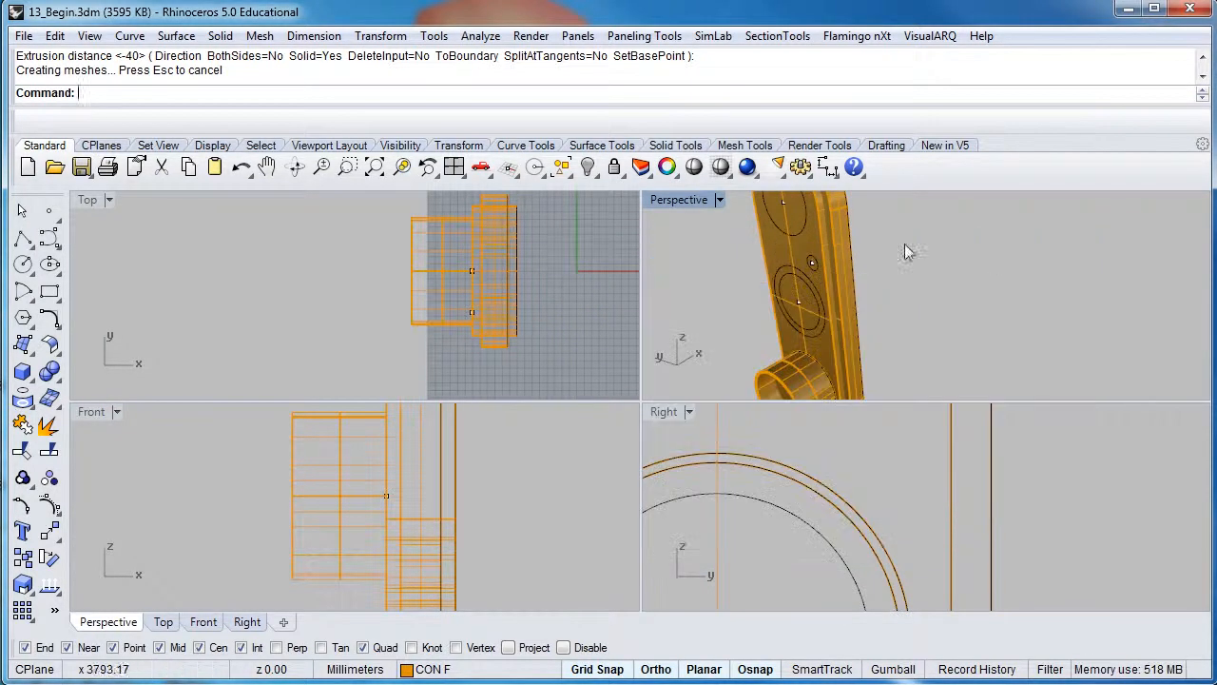
Maximize the Perspective view and select the orange housing solid
double_click(687, 201)
scroll(511, 370, down, 3)
scroll(645, 399, up, 4)
shift+right_drag(639, 398, 575, 273)
scroll(587, 248, up, 3)
scroll(587, 248, down, 3)
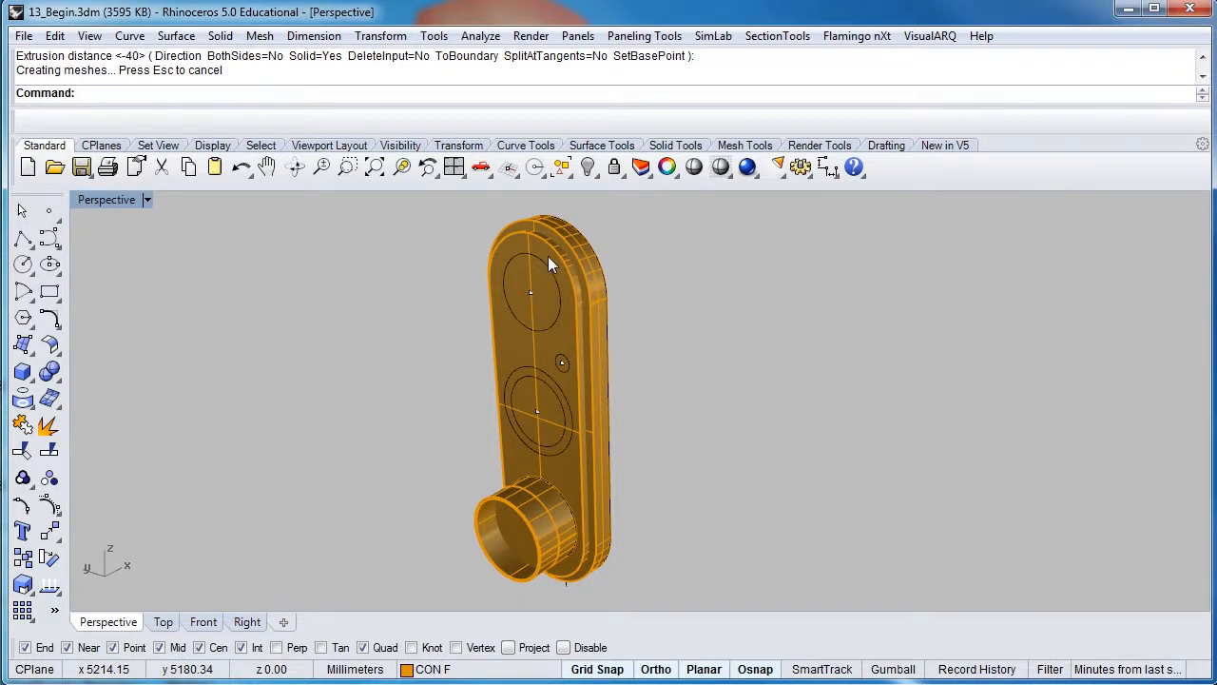
scroll(547, 255, up, 2)
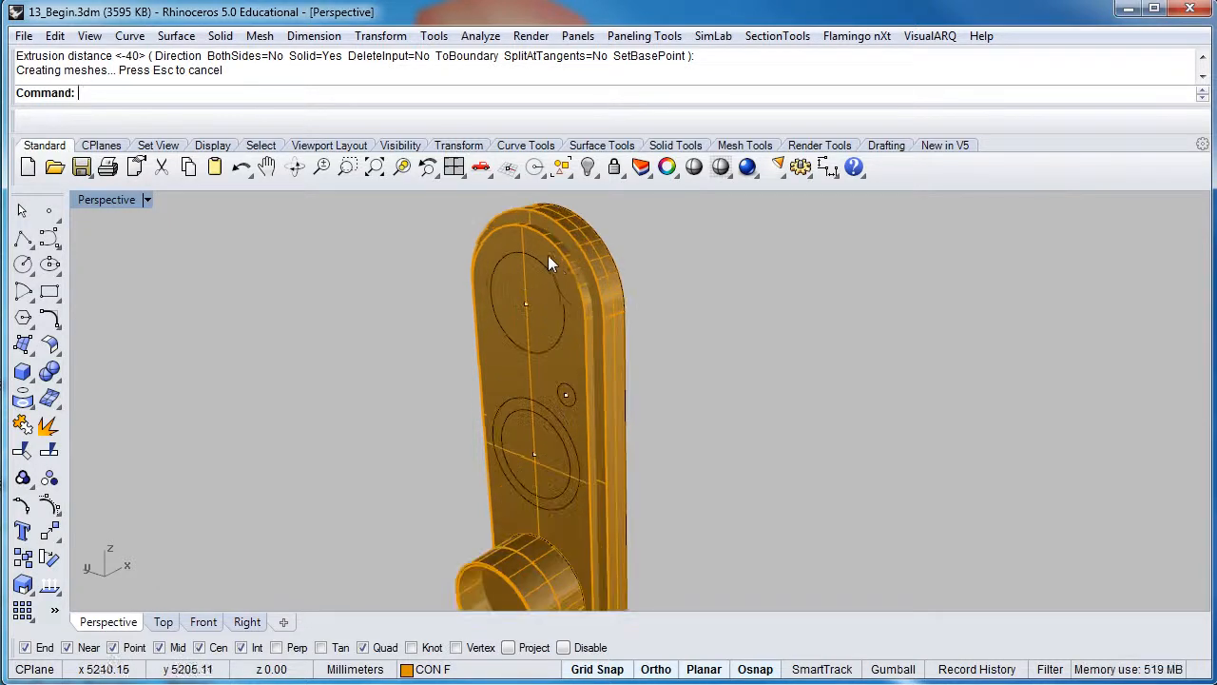
click(619, 312)
right_drag(619, 312, 558, 321)
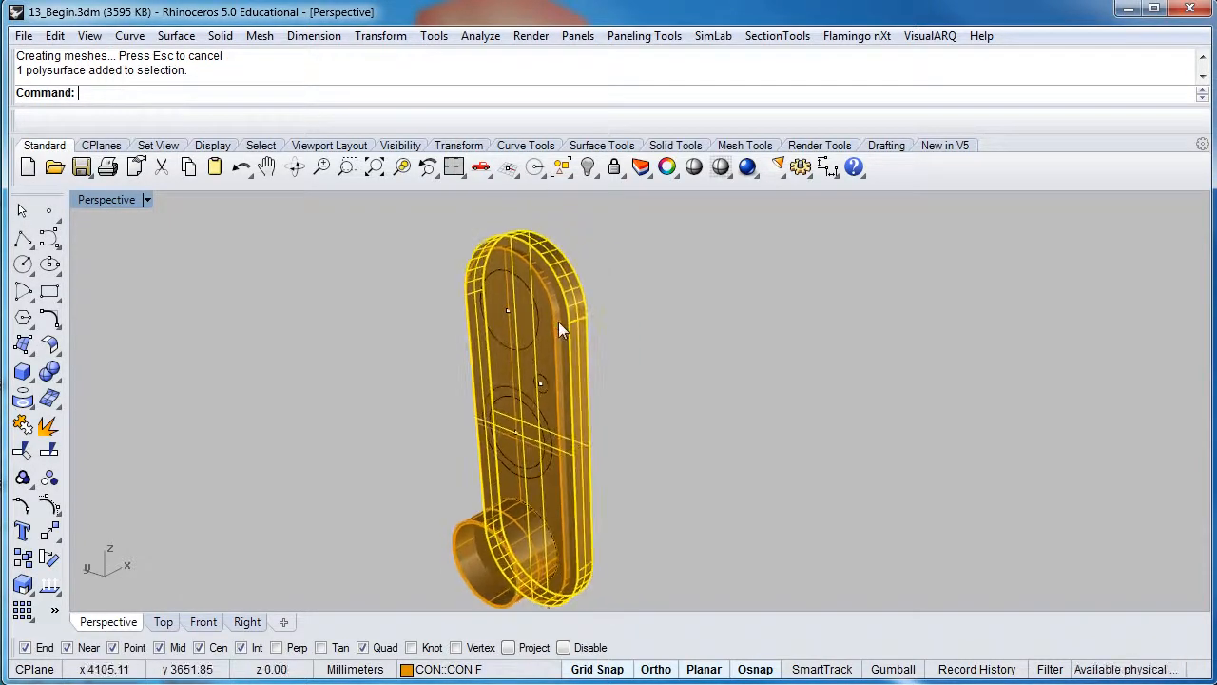
Chamfer the housing's front outer edge chain at a 10 mm distance
click(220, 36)
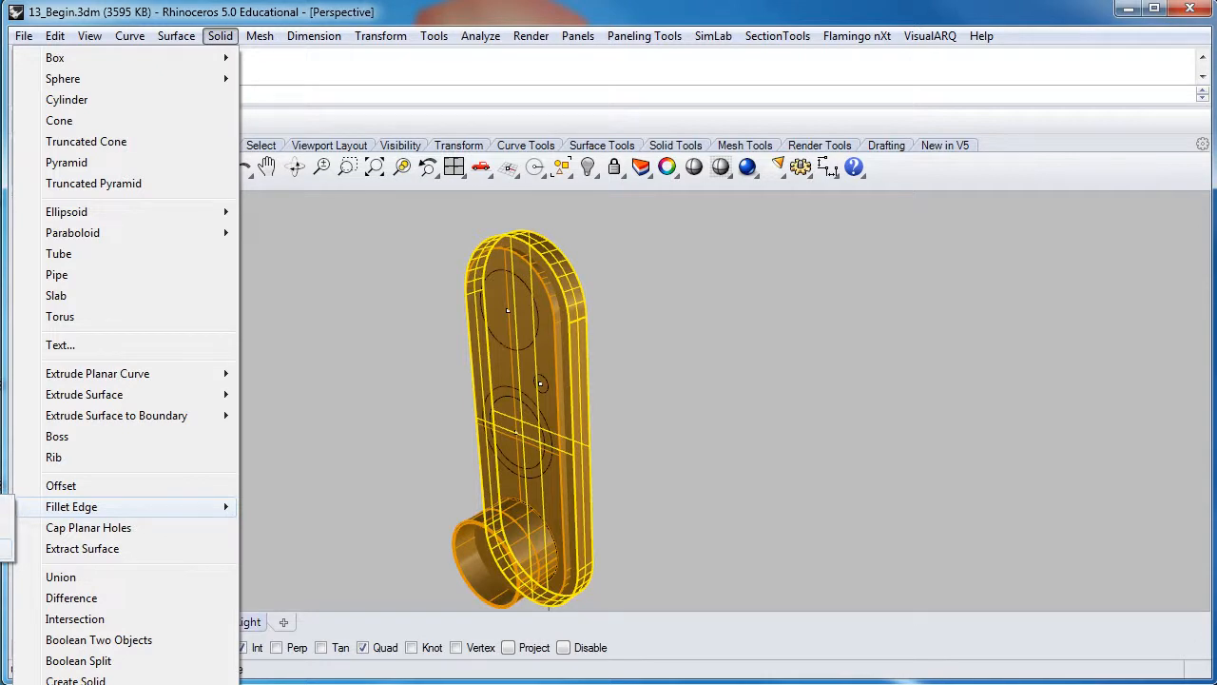
click(5, 549)
scroll(579, 391, up, 2)
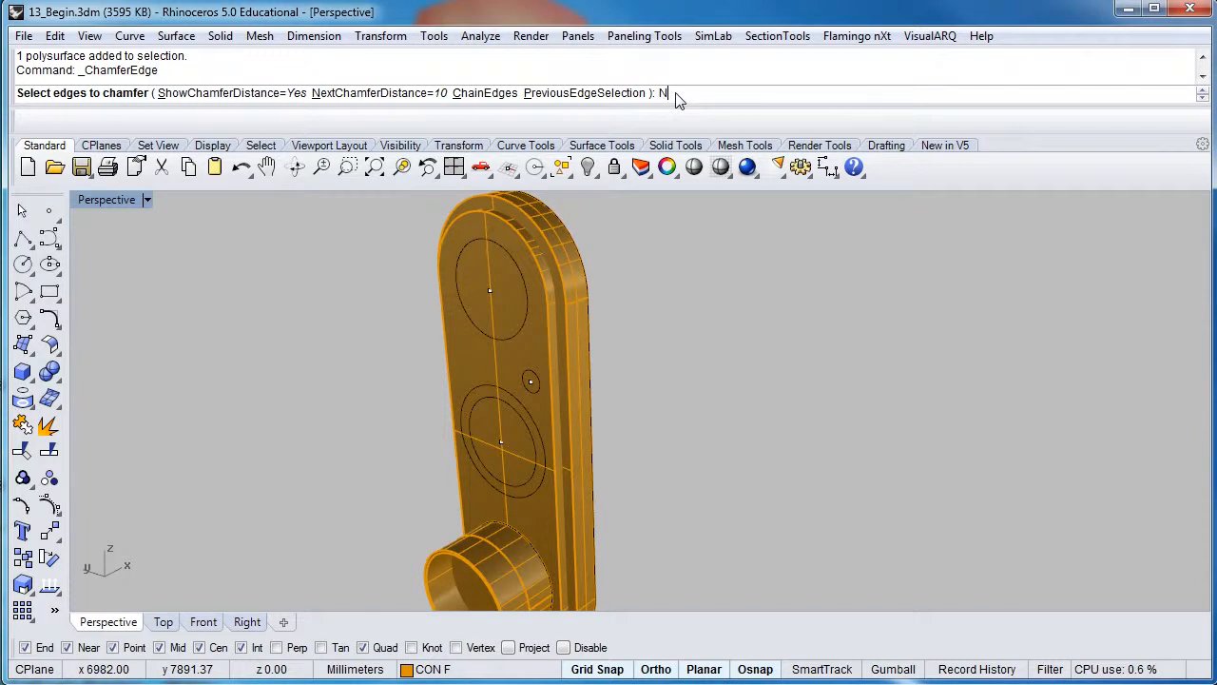
key(Return)
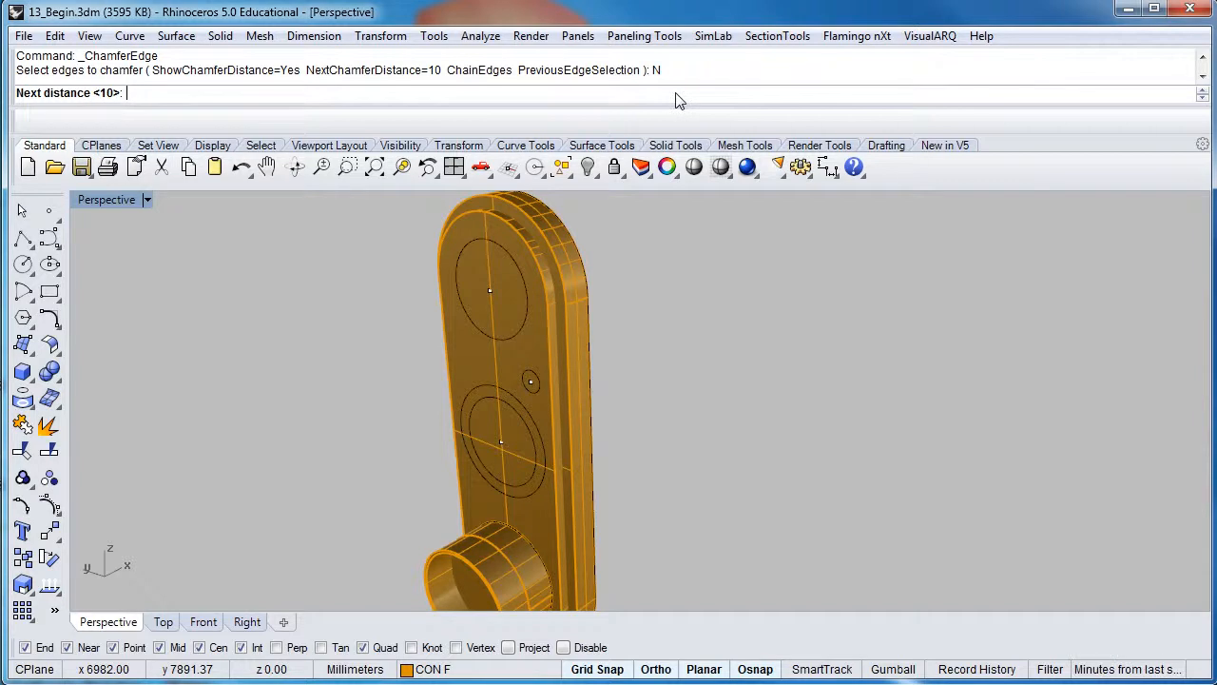
key(Return)
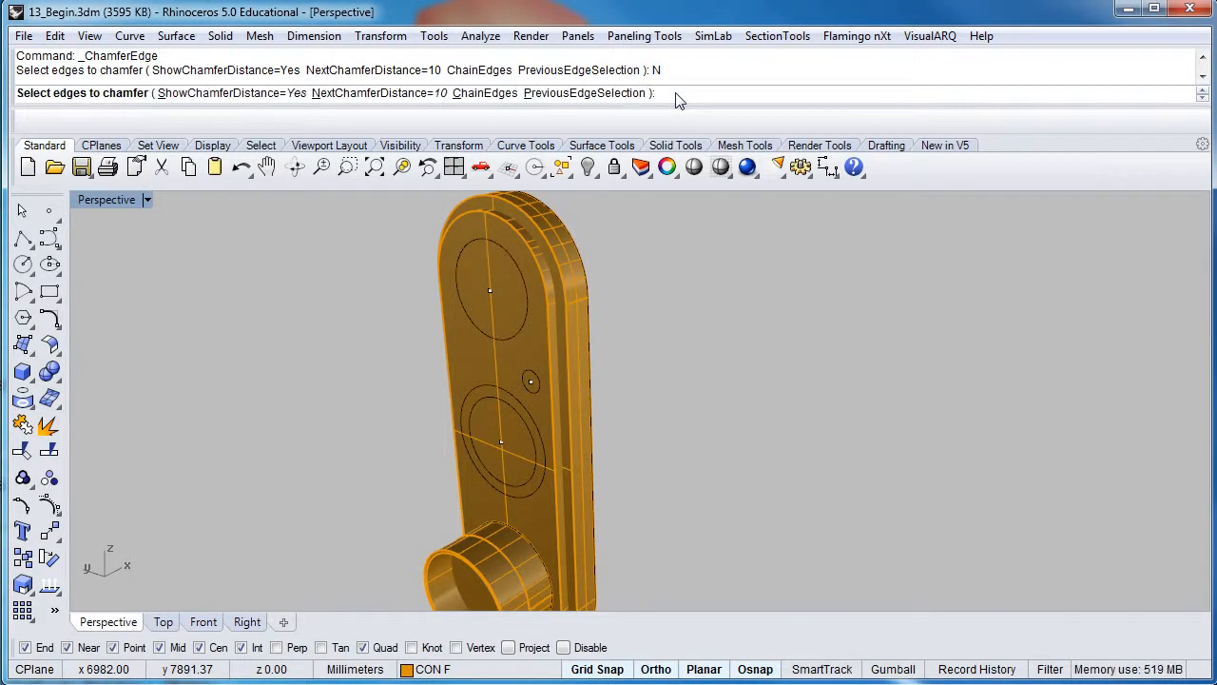
scroll(568, 297, up, 2)
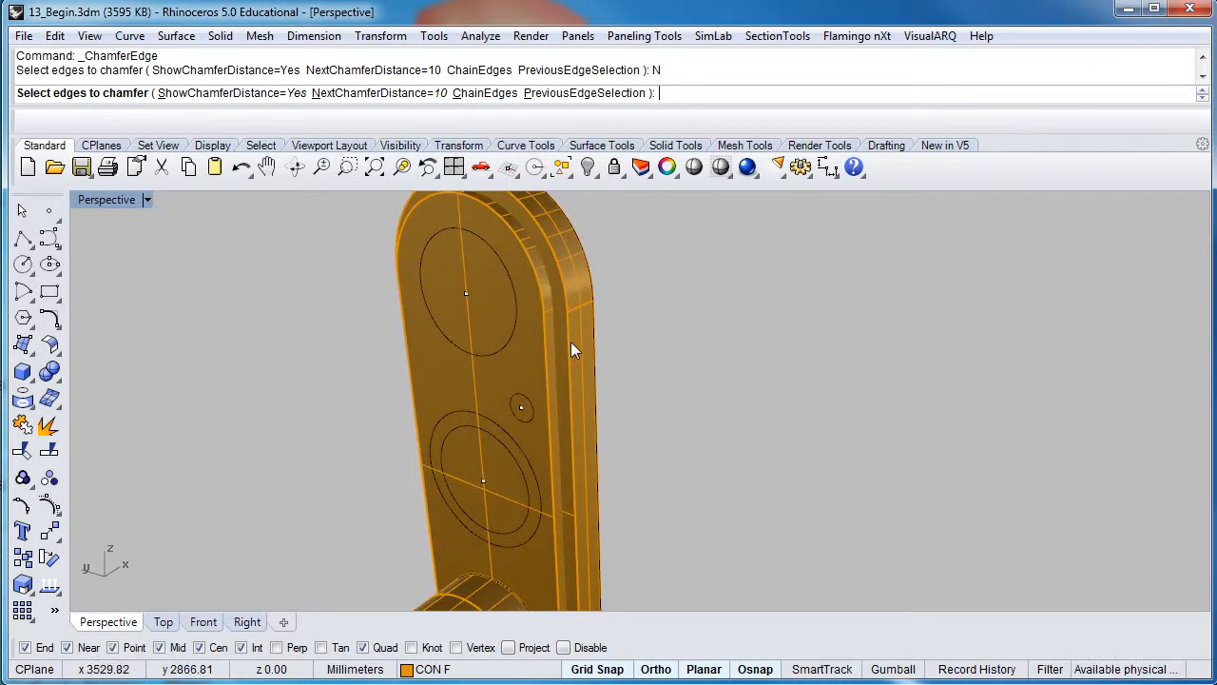
click(570, 344)
scroll(570, 339, down, 3)
right_drag(571, 338, 532, 390)
scroll(585, 283, up, 5)
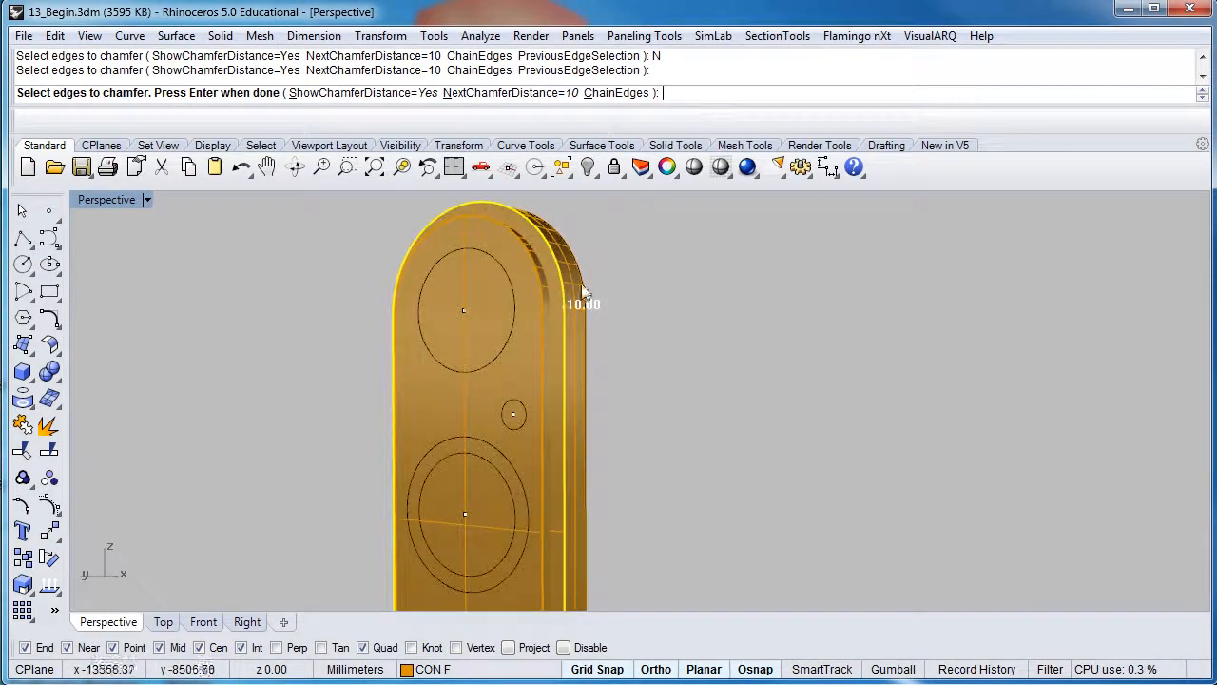
right_drag(586, 278, 550, 342)
scroll(551, 341, up, 2)
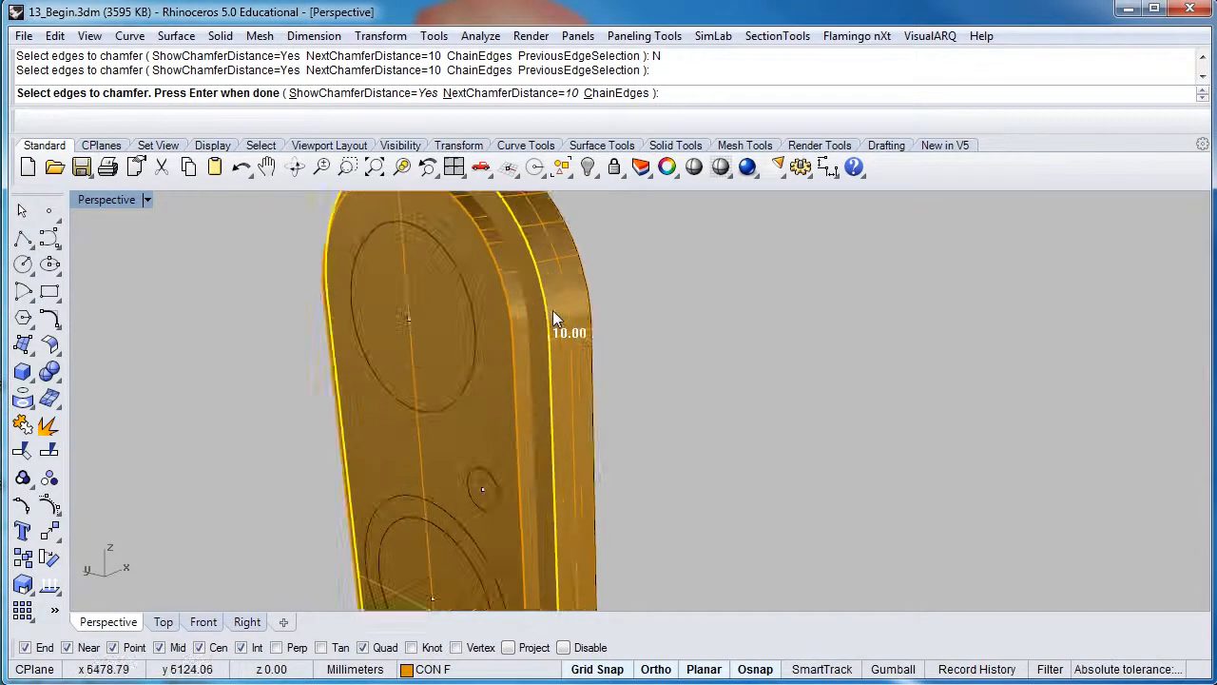
key(Return)
right_drag(552, 310, 450, 307)
key(Return)
Chamfer the back outer edge chain at 10 mm as well
scroll(574, 365, down, 5)
scroll(570, 363, down, 3)
right_click(375, 294)
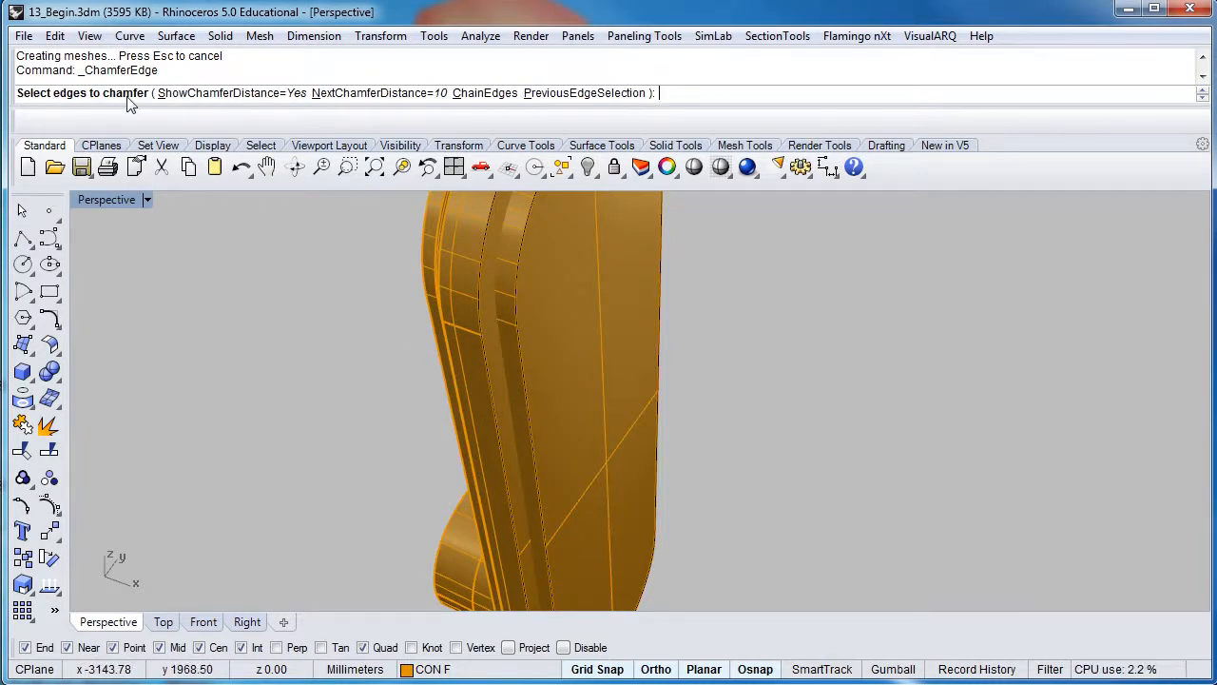
click(485, 358)
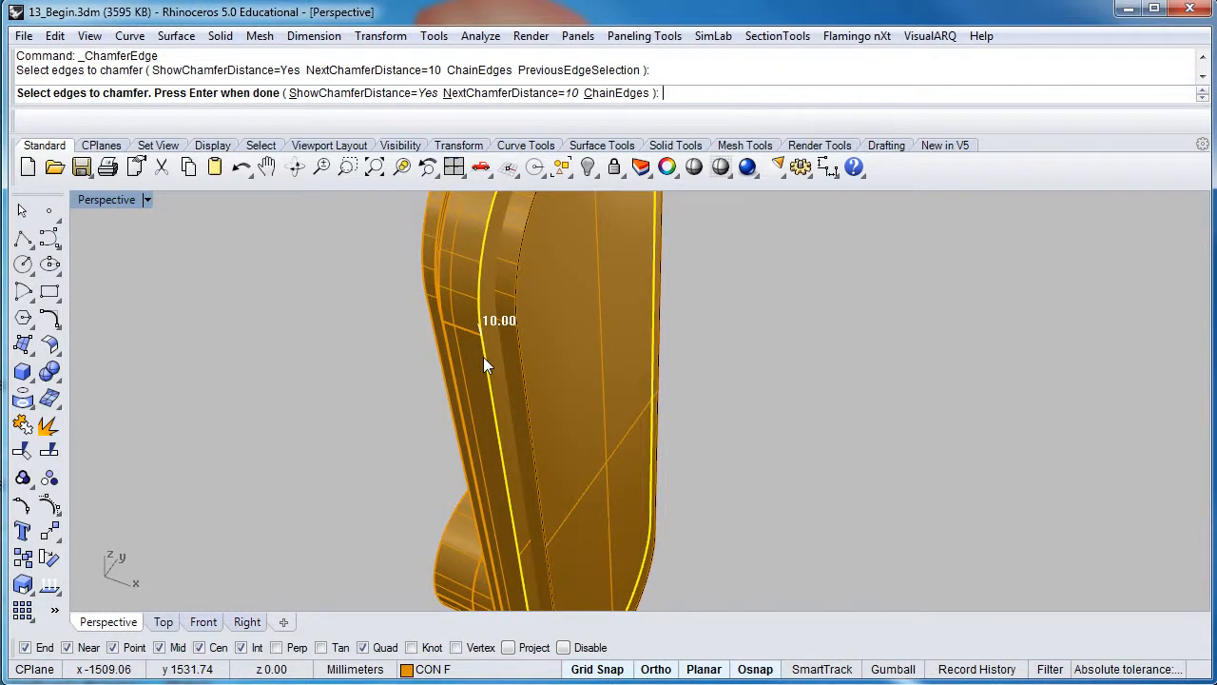
scroll(483, 356, down, 5)
scroll(479, 306, up, 8)
scroll(484, 369, down, 4)
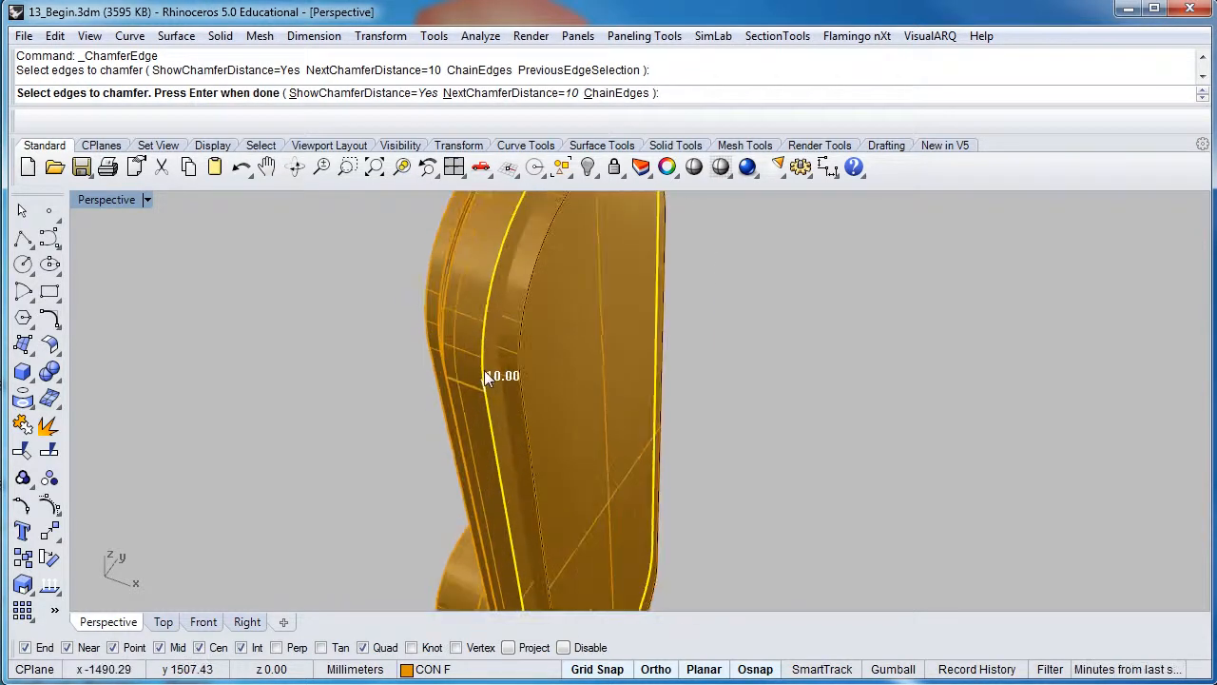
right_drag(484, 370, 491, 421)
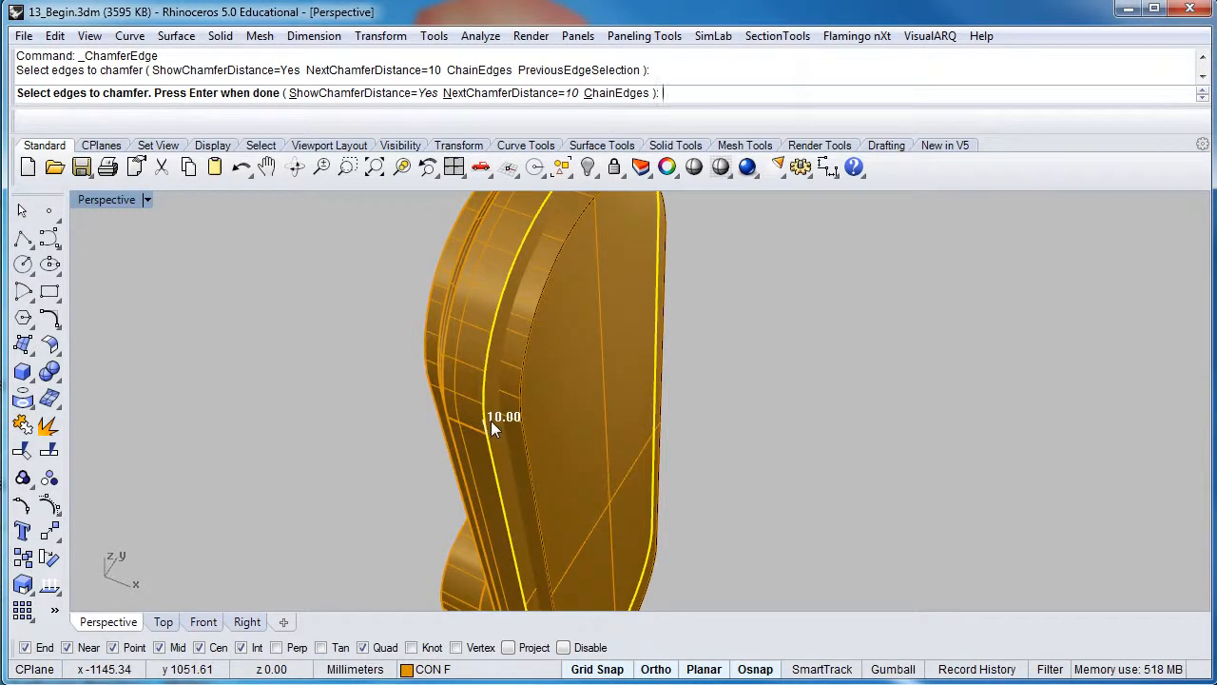
key(Return)
scroll(490, 420, up, 5)
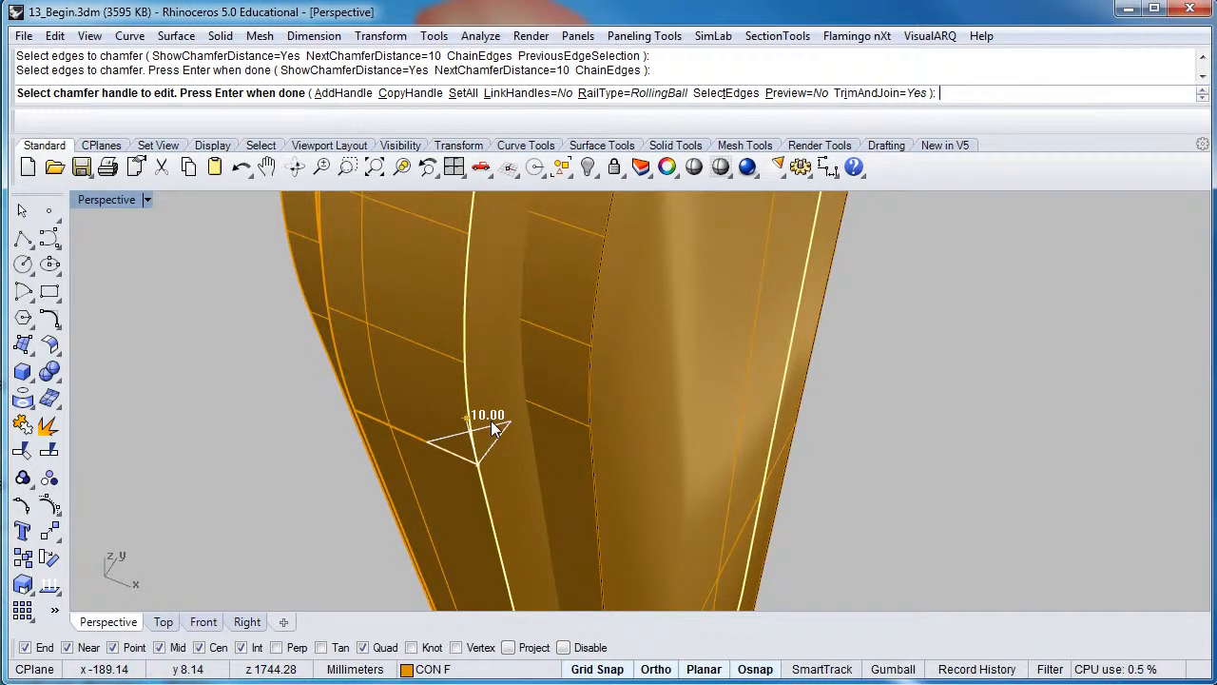
key(Return)
scroll(490, 420, down, 5)
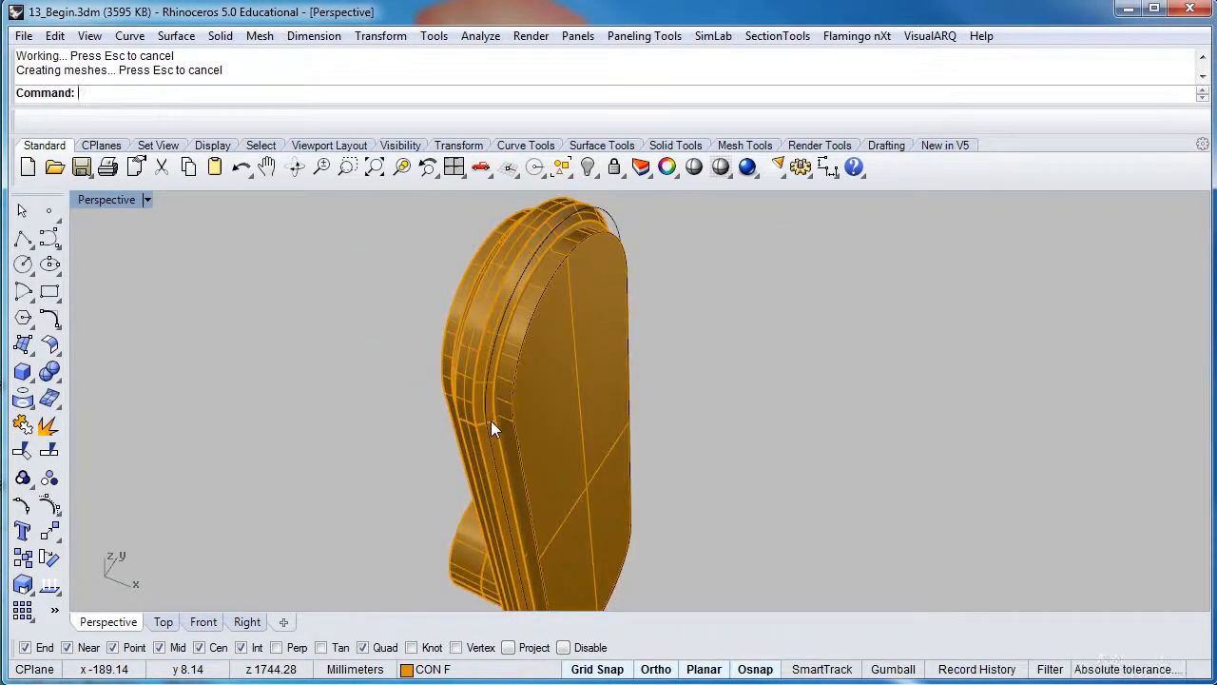
Select the housing and pick its front face's outer edge for Fillet Edge
right_drag(513, 376, 649, 274)
scroll(652, 253, up, 2)
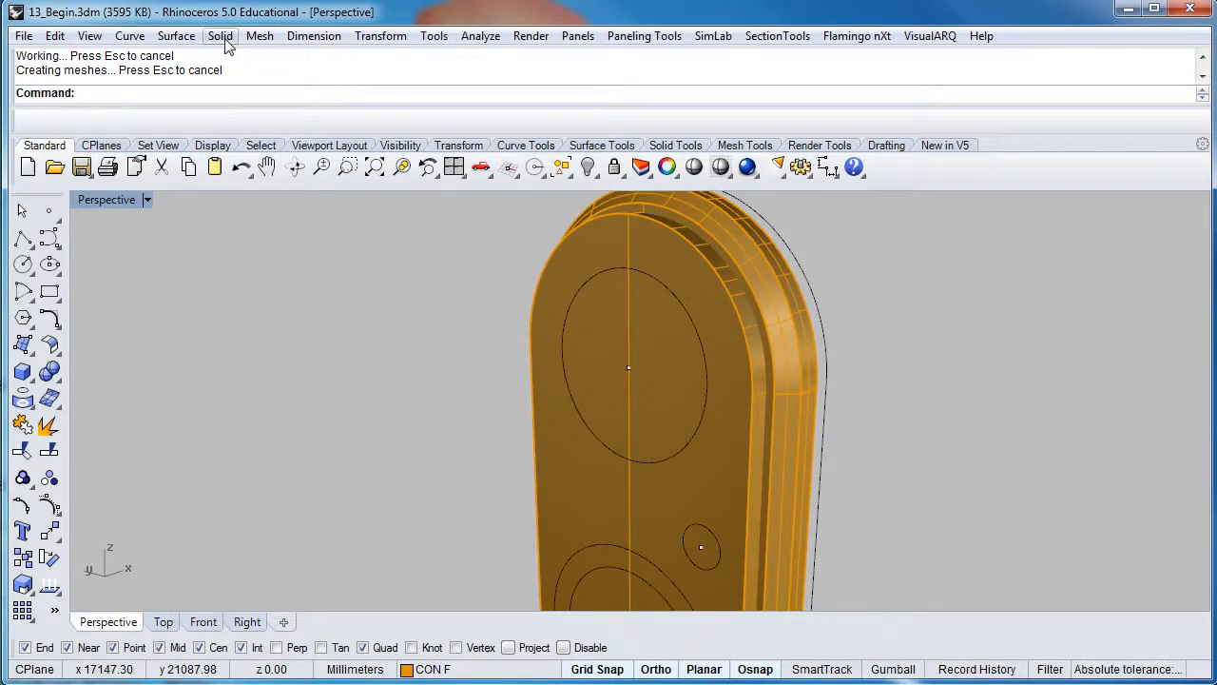
click(651, 260)
right_drag(651, 261, 546, 334)
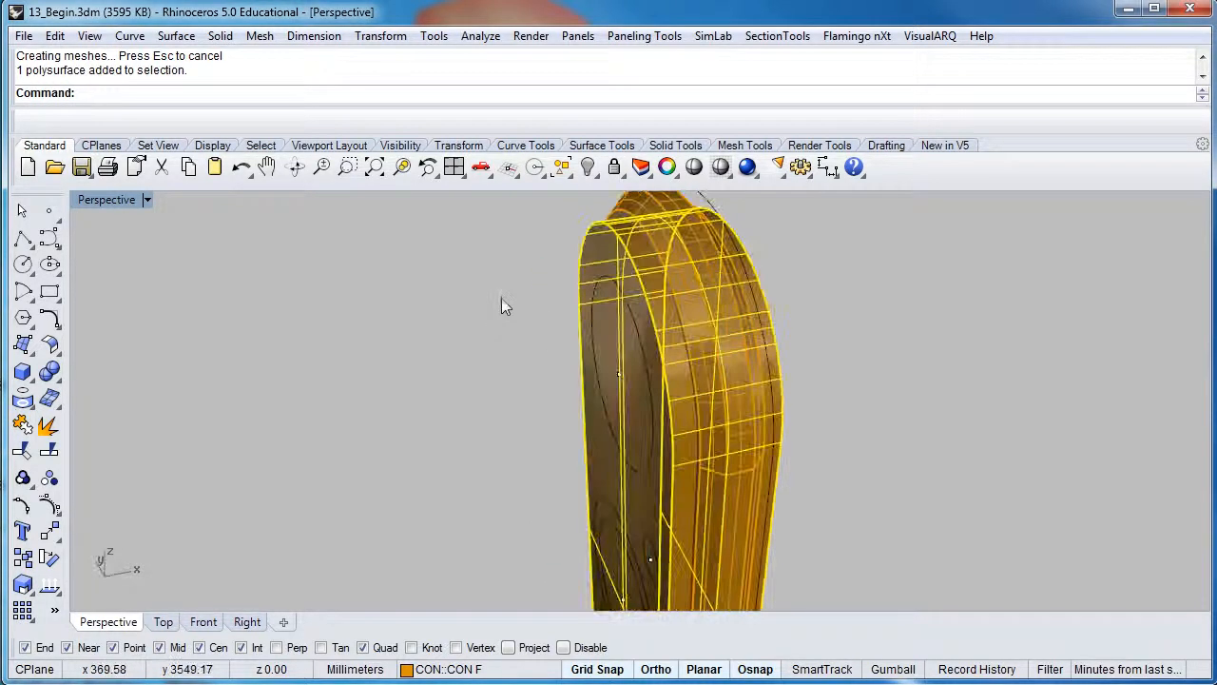
click(220, 36)
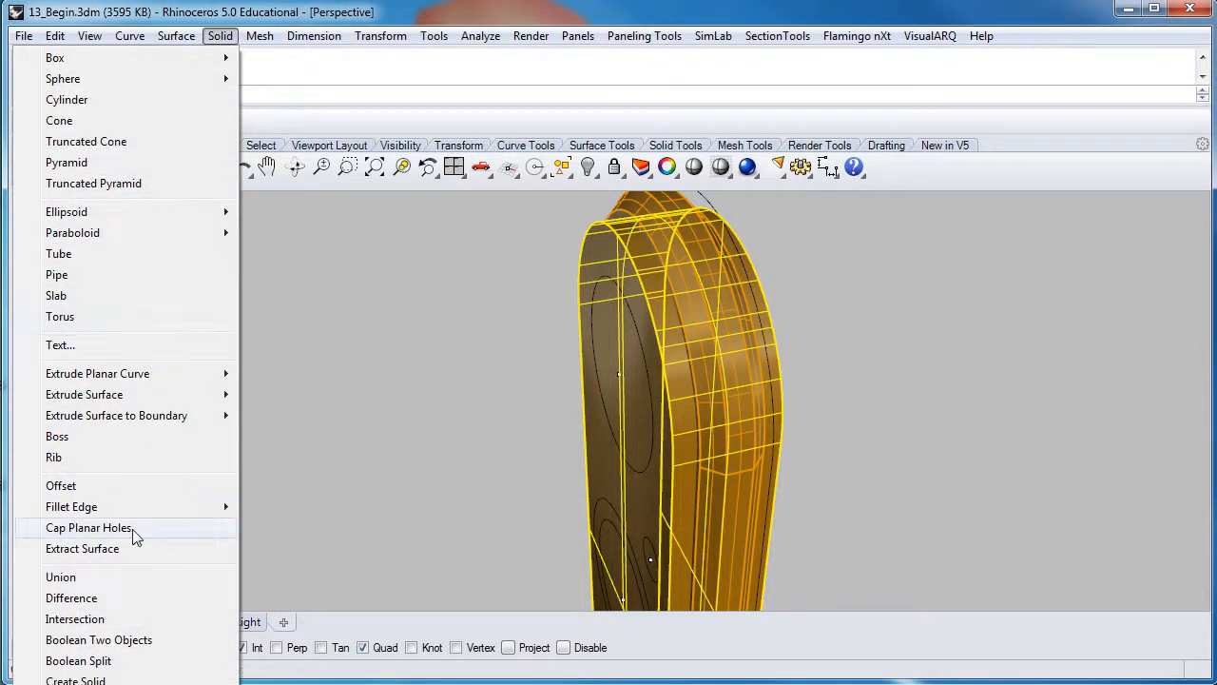
mouse_move(134, 506)
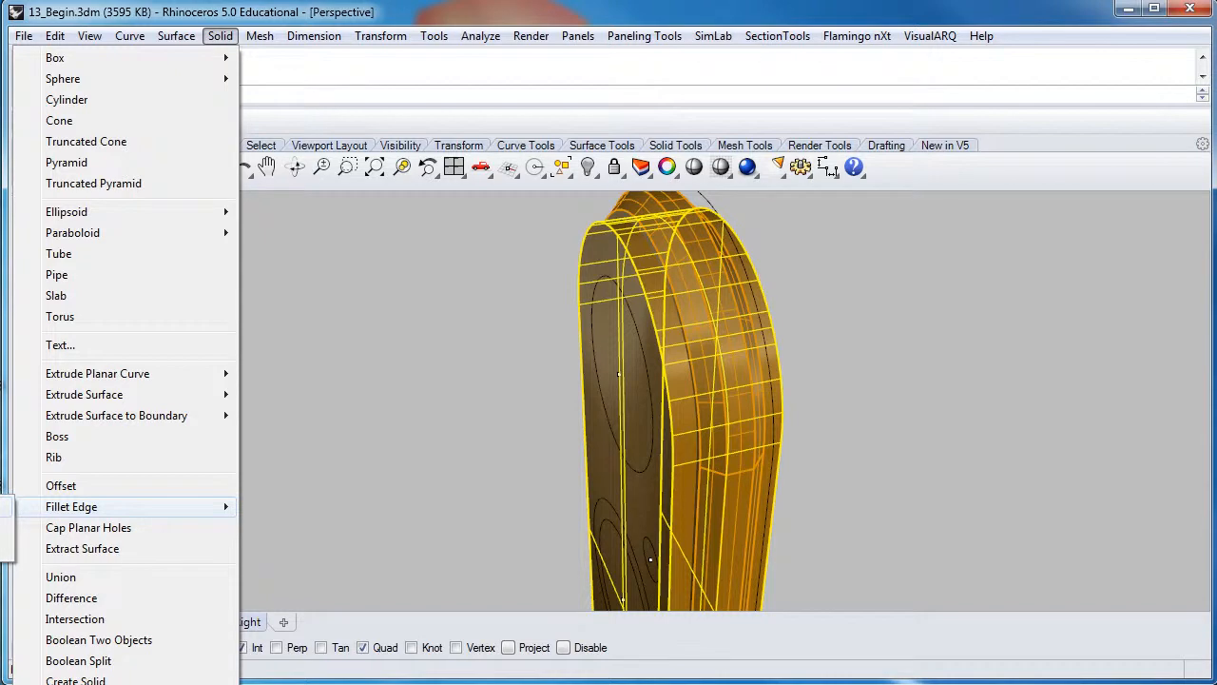
click(5, 507)
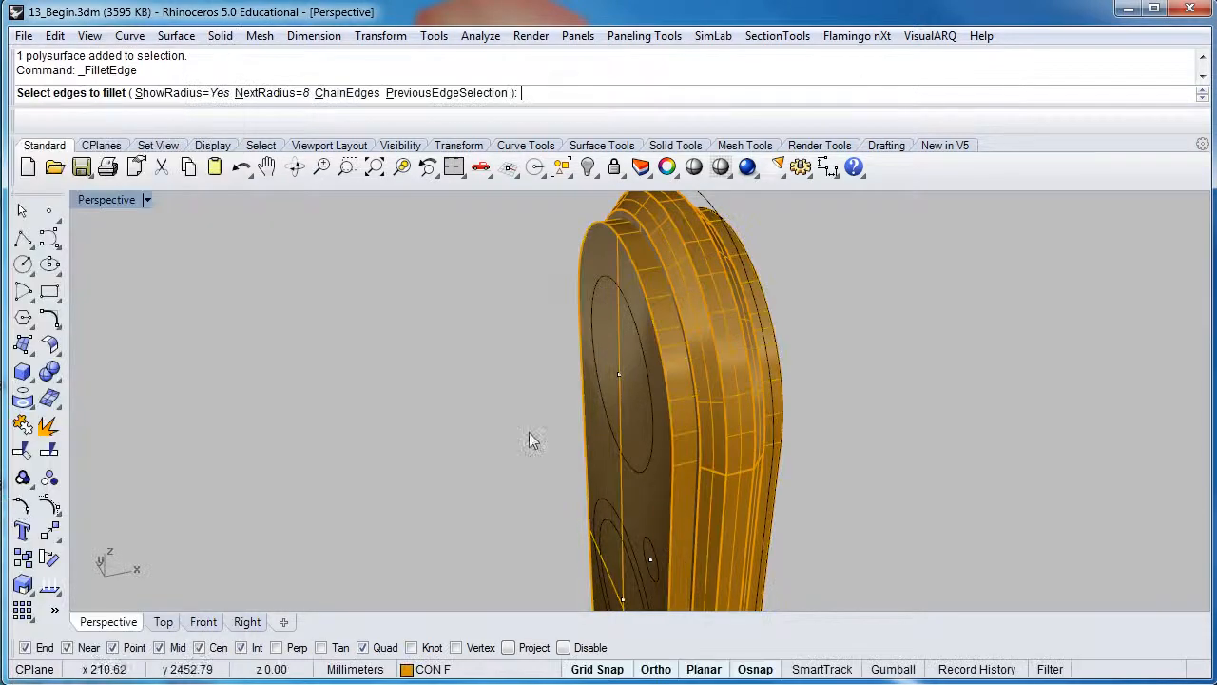
click(663, 383)
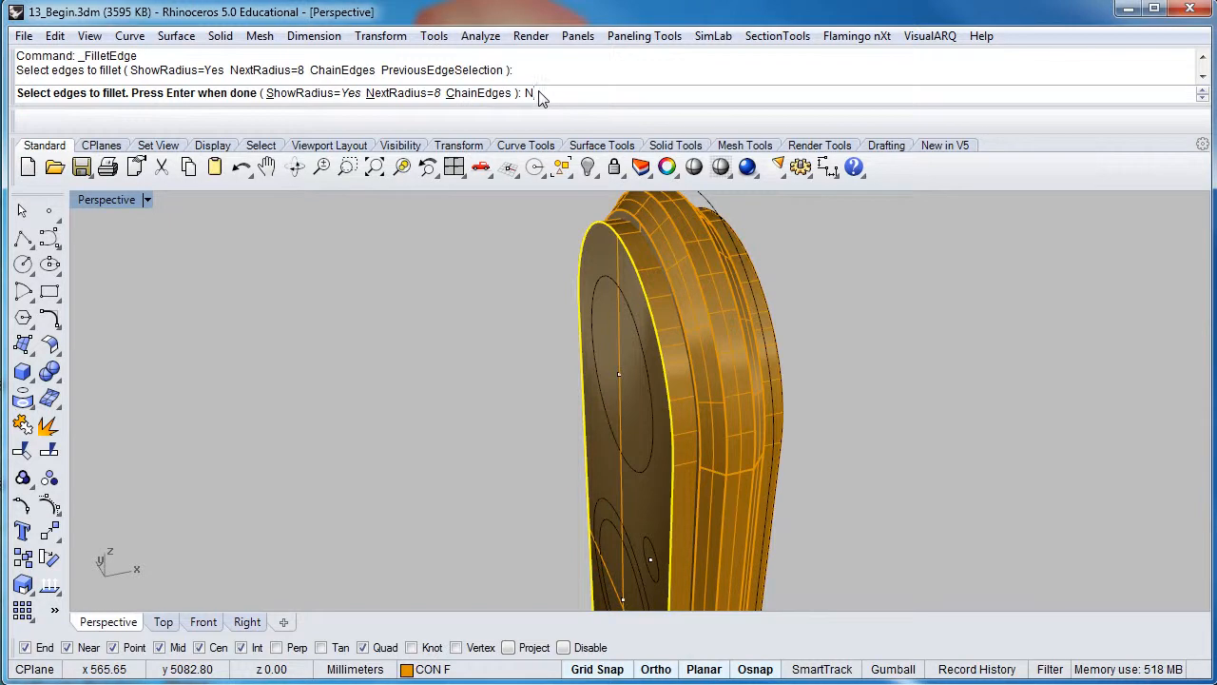
Set the fillet radius to 8 and accept the rounded edge
key(Return)
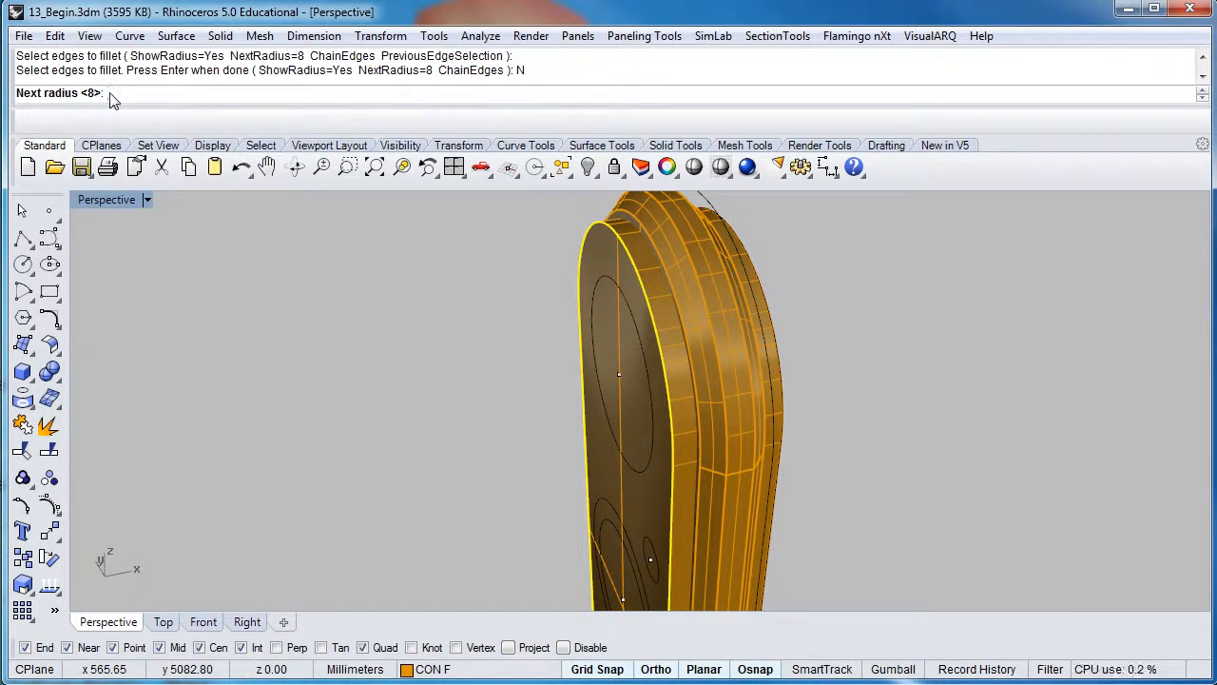
text(8)
key(Return)
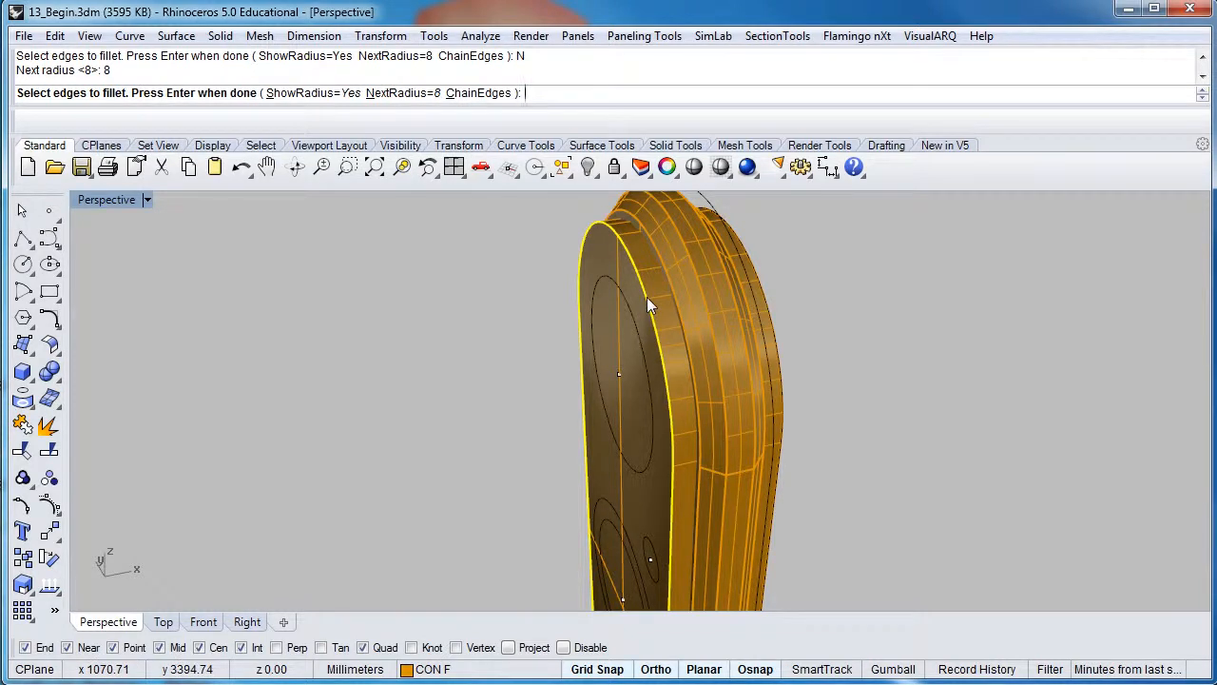
scroll(647, 297, down, 5)
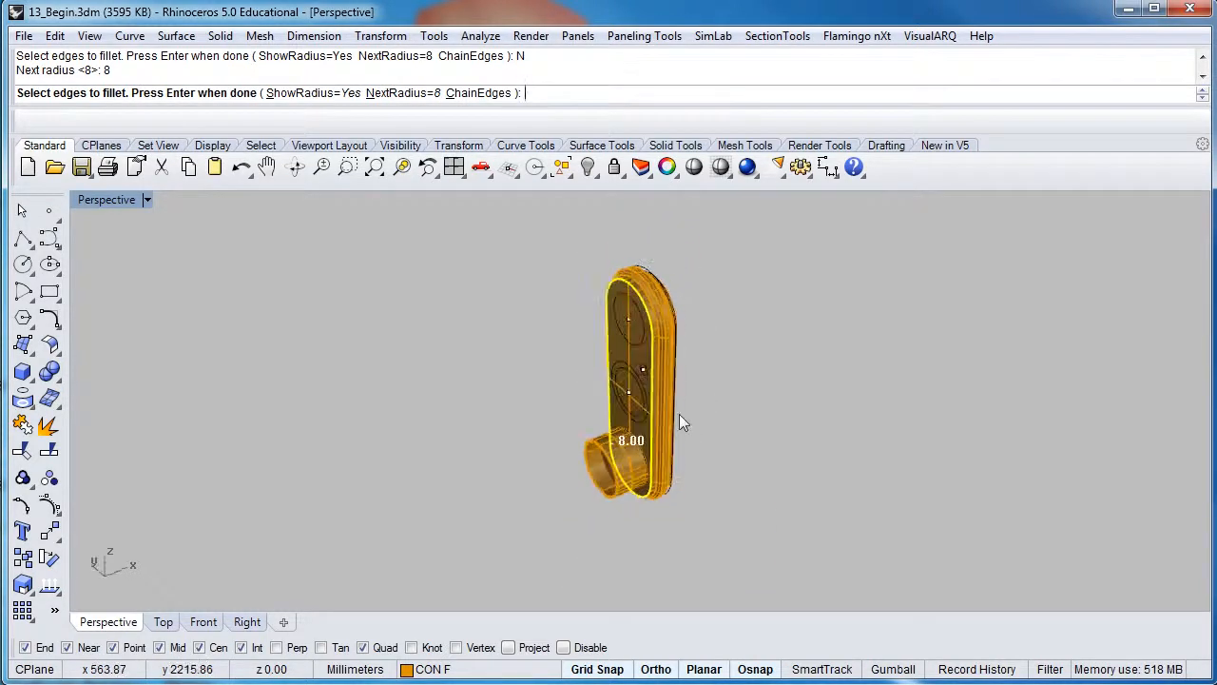
scroll(629, 397, up, 5)
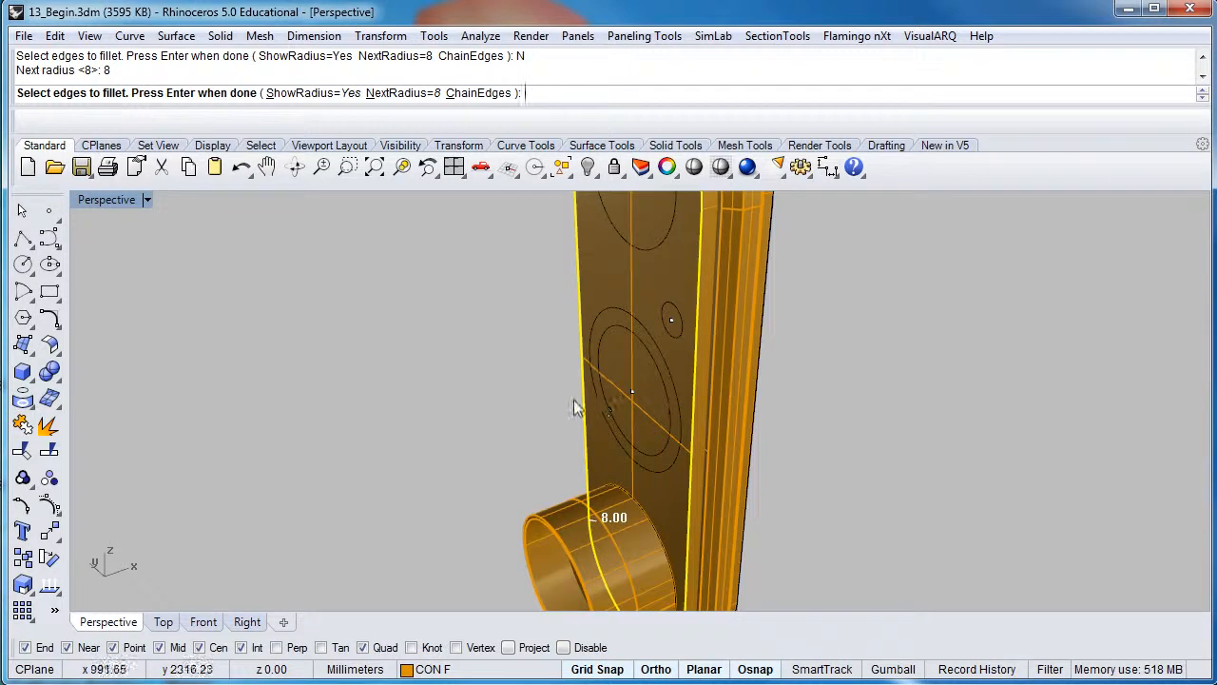
scroll(575, 401, down, 7)
right_drag(575, 402, 698, 413)
right_drag(560, 460, 556, 561)
scroll(556, 561, up, 5)
scroll(556, 565, up, 2)
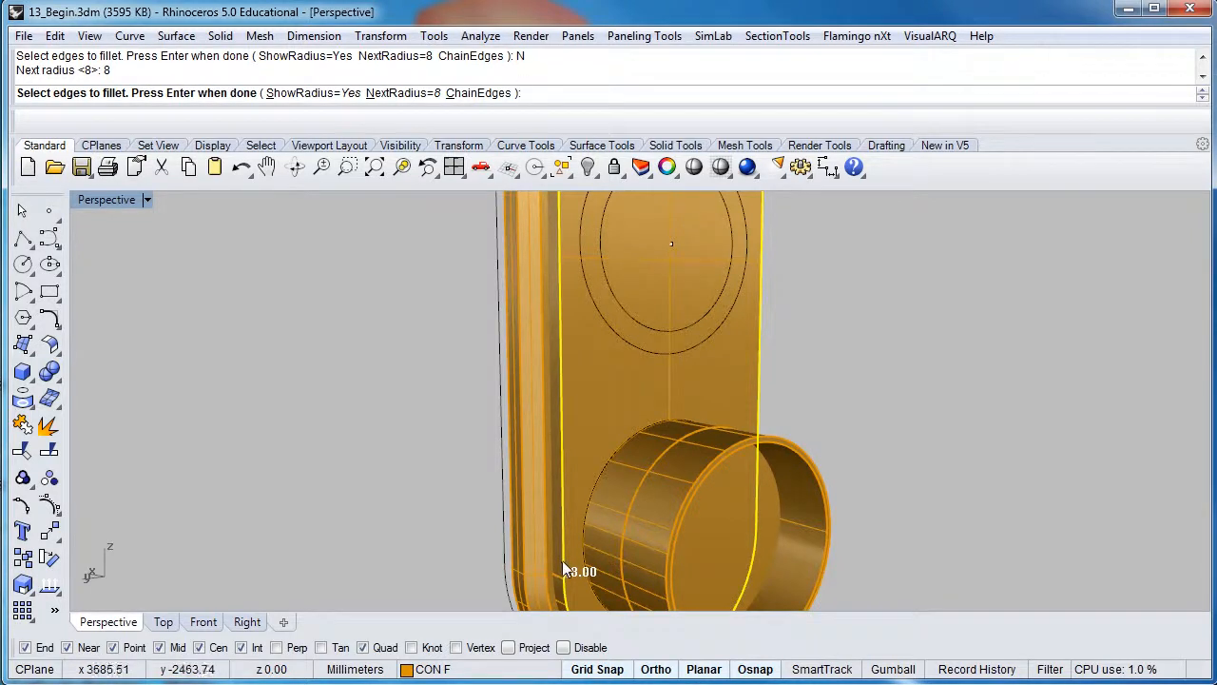
key(Return)
scroll(562, 559, up, 5)
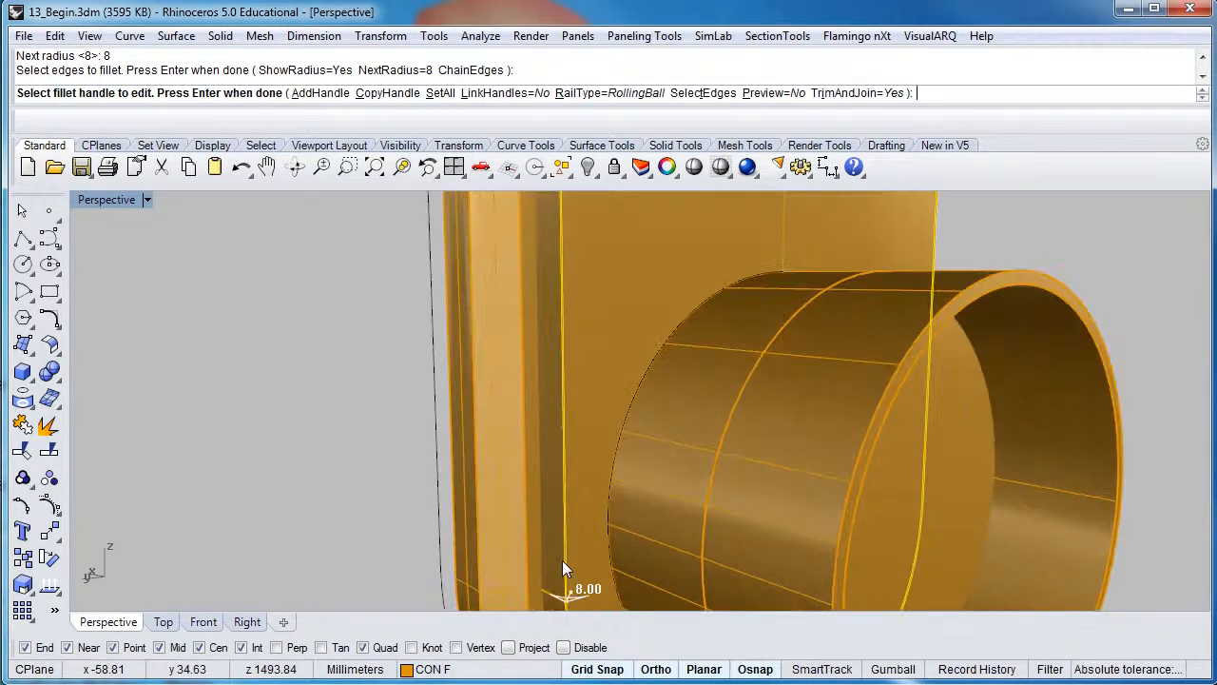
right_drag(562, 560, 631, 508)
scroll(633, 497, up, 4)
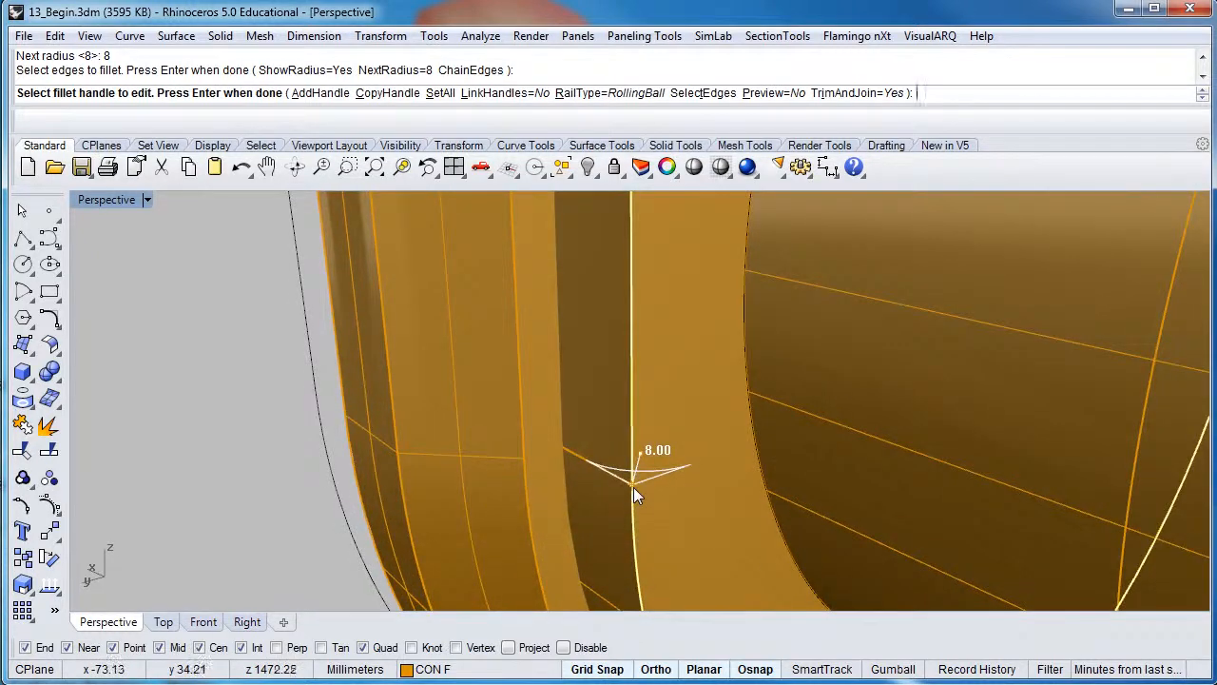
key(Return)
scroll(632, 480, down, 4)
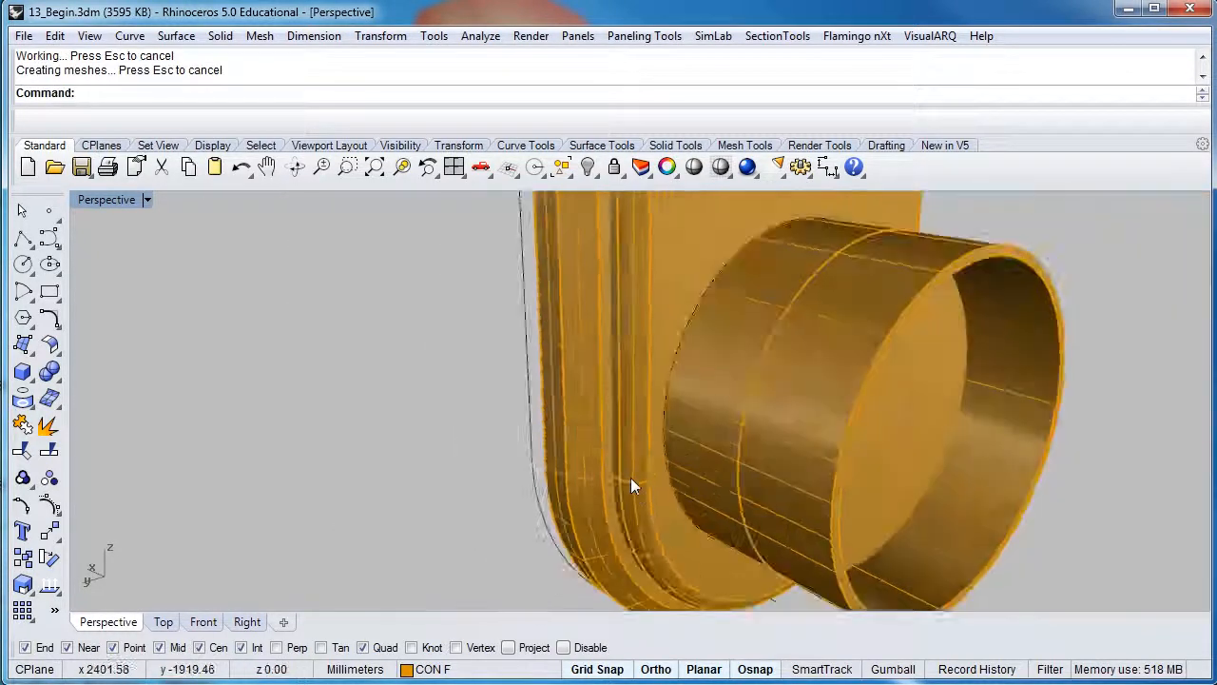
Bring the housing's opposite face into view and start an edge fillet (FE) on the solid
right_drag(638, 314, 218, 304)
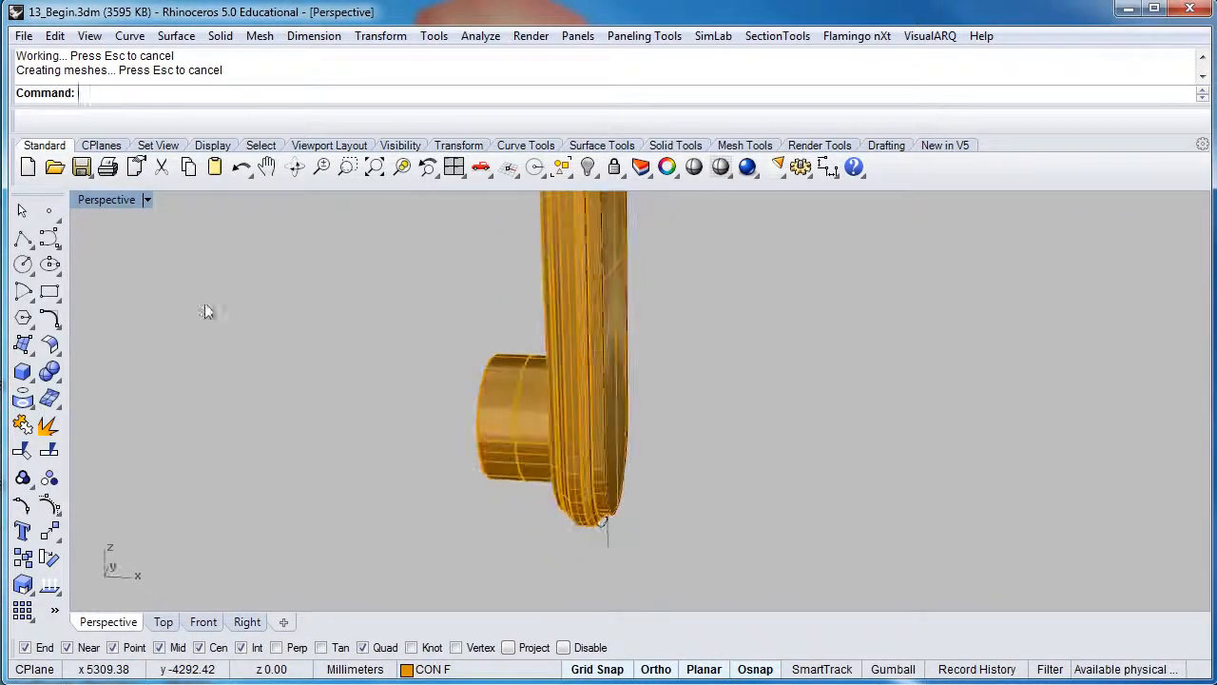
right_drag(466, 346, 343, 494)
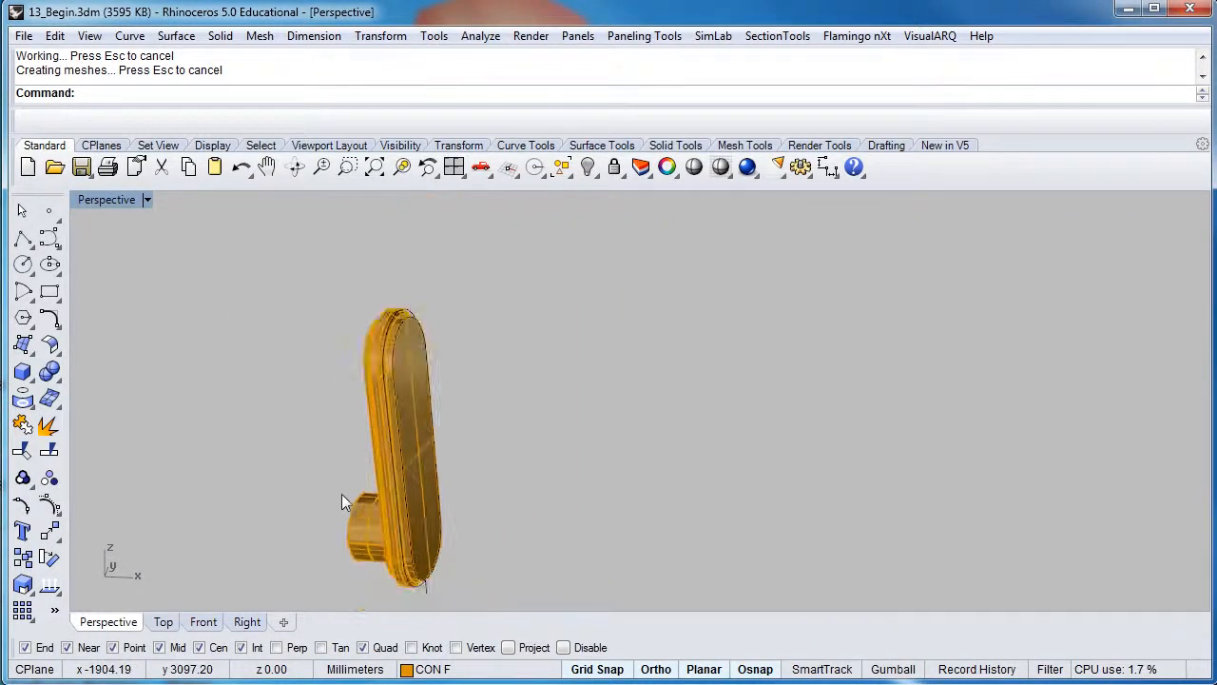
scroll(393, 349, up, 5)
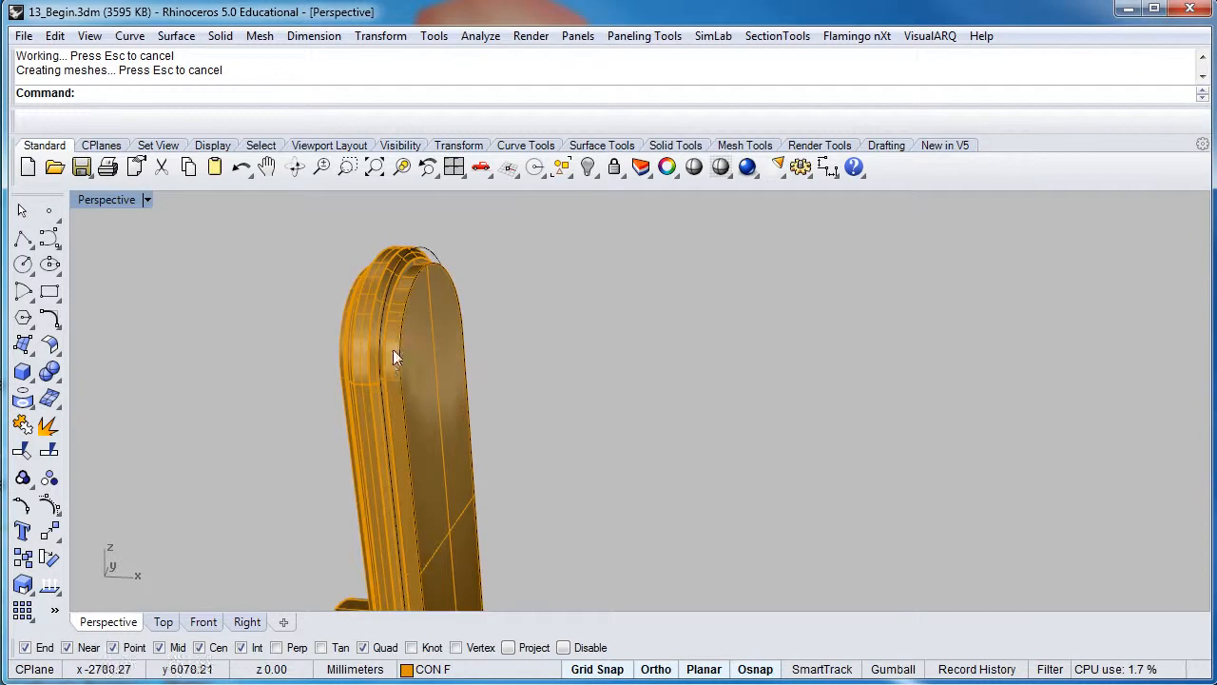
click(455, 337)
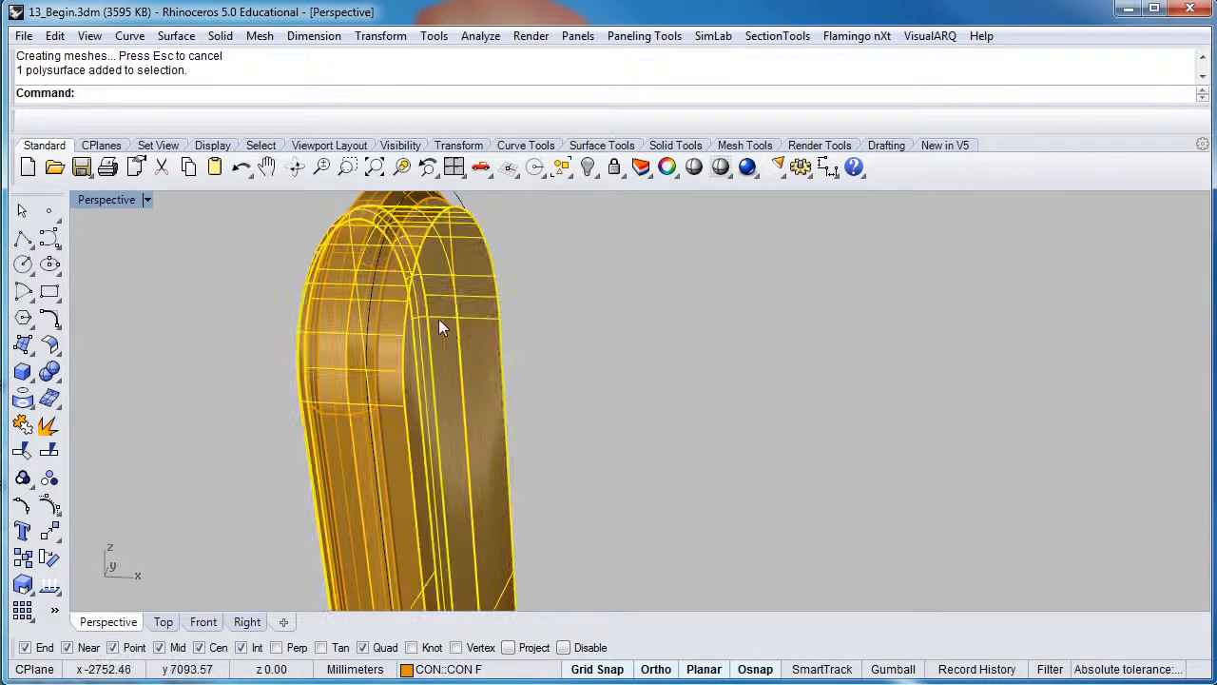
text(fe)
key(Return)
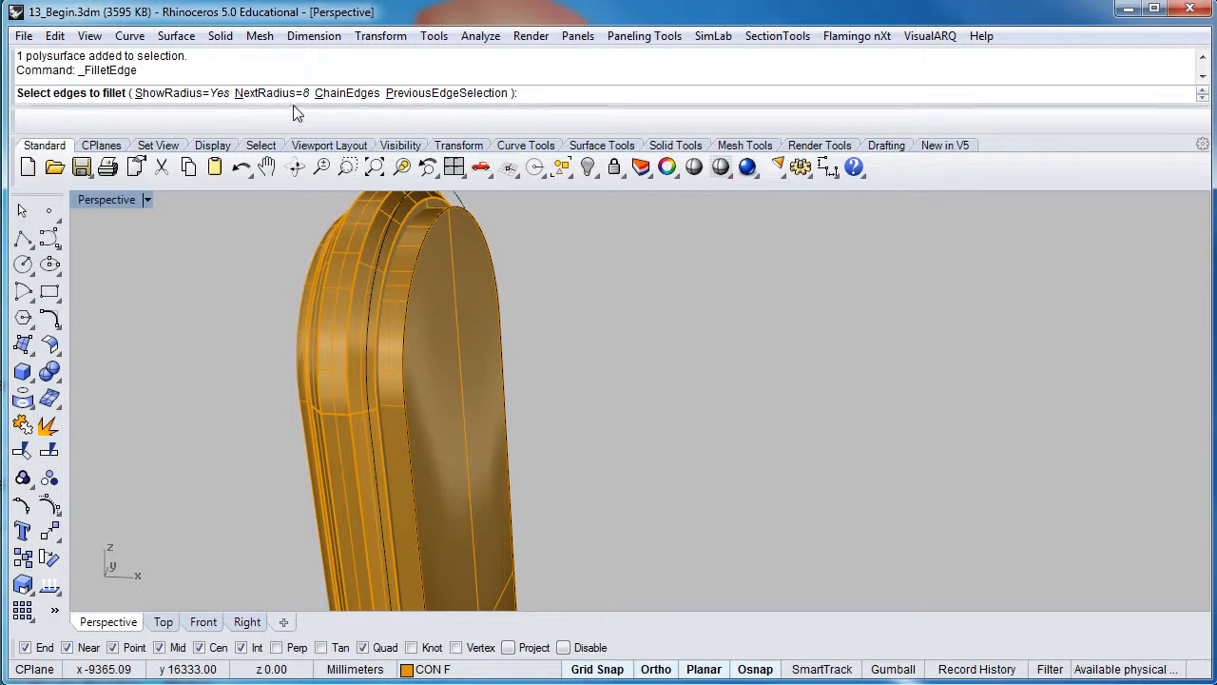
Round that face's outer edge with an 8 mm fillet
click(408, 285)
scroll(408, 285, down, 4)
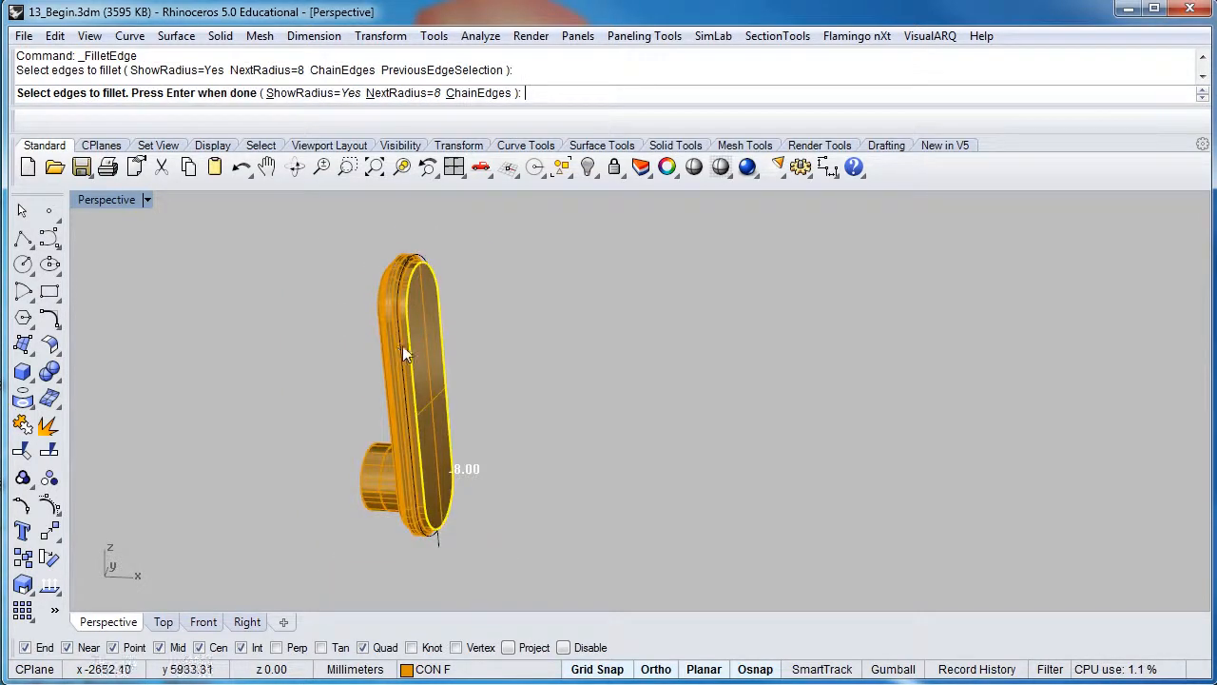
scroll(407, 272, up, 4)
scroll(407, 273, down, 2)
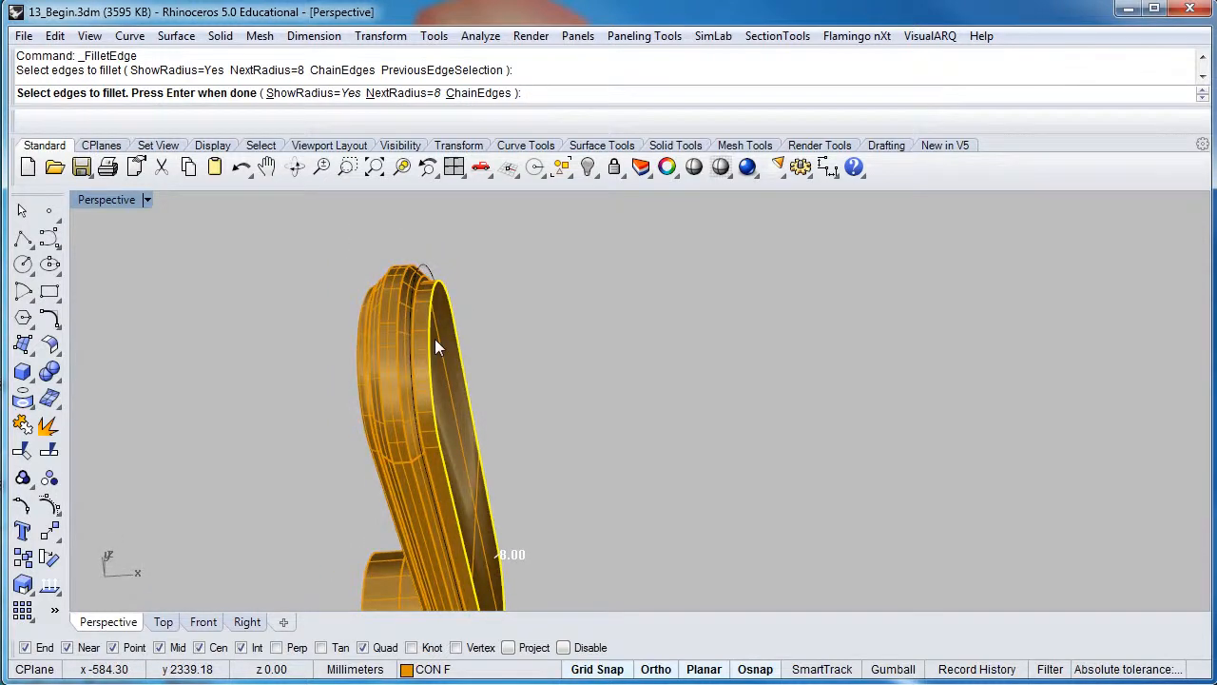
key(Return)
key(Return)
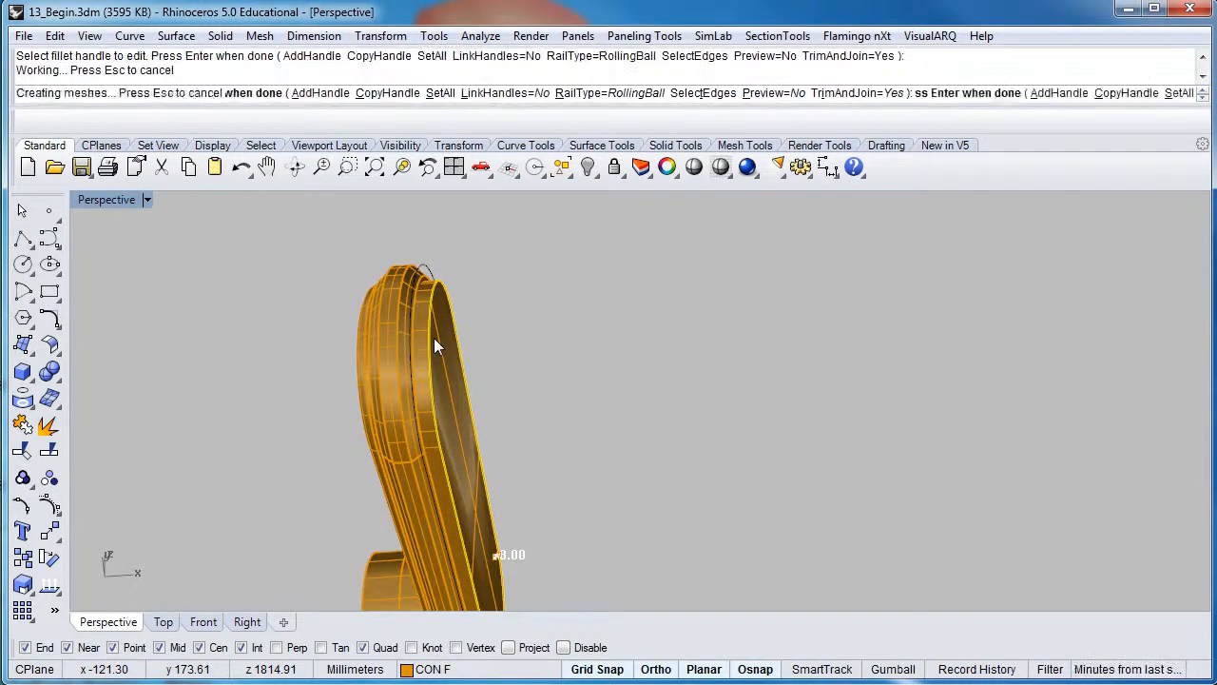
right_drag(426, 336, 559, 305)
scroll(628, 366, up, 4)
scroll(595, 370, down, 2)
scroll(553, 290, up, 2)
scroll(552, 290, down, 2)
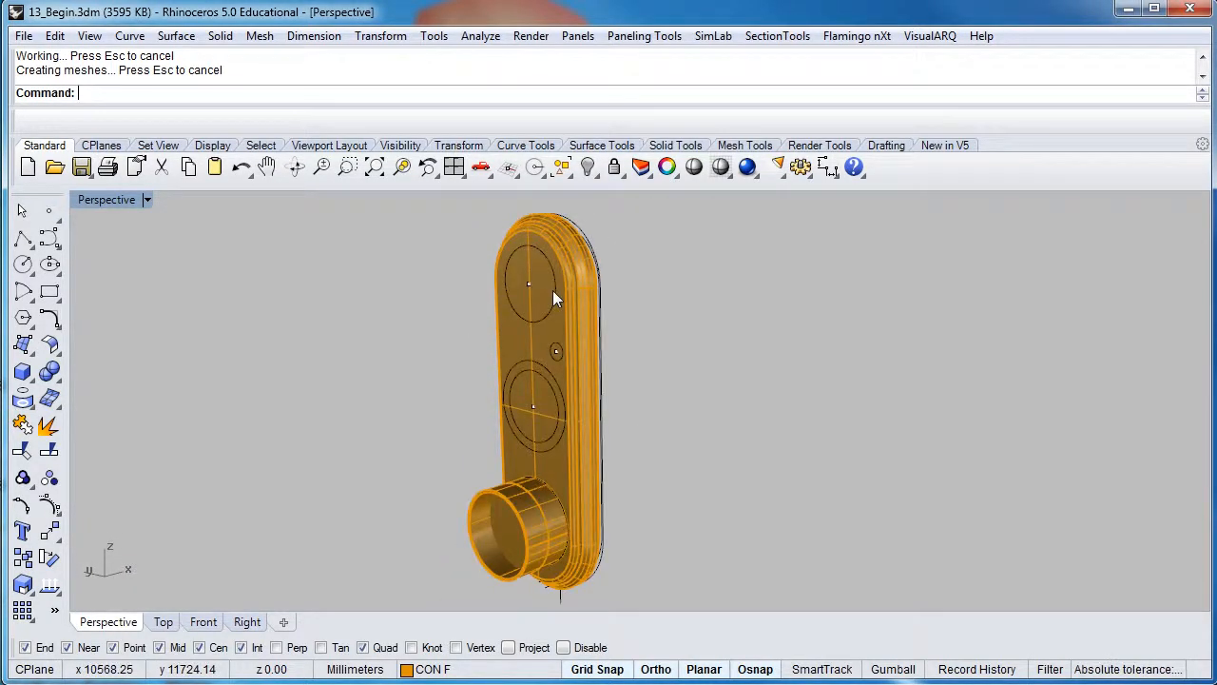
right_drag(545, 486, 572, 338)
right_drag(564, 289, 602, 322)
scroll(570, 313, up, 5)
scroll(573, 295, down, 5)
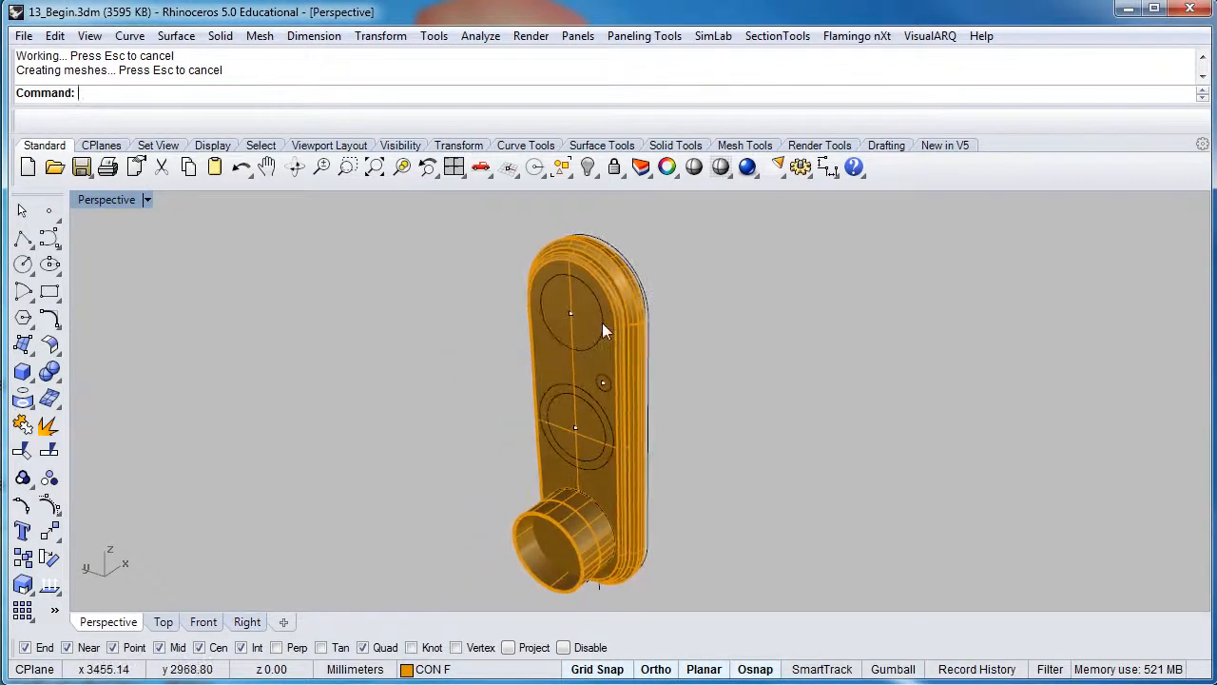
click(221, 36)
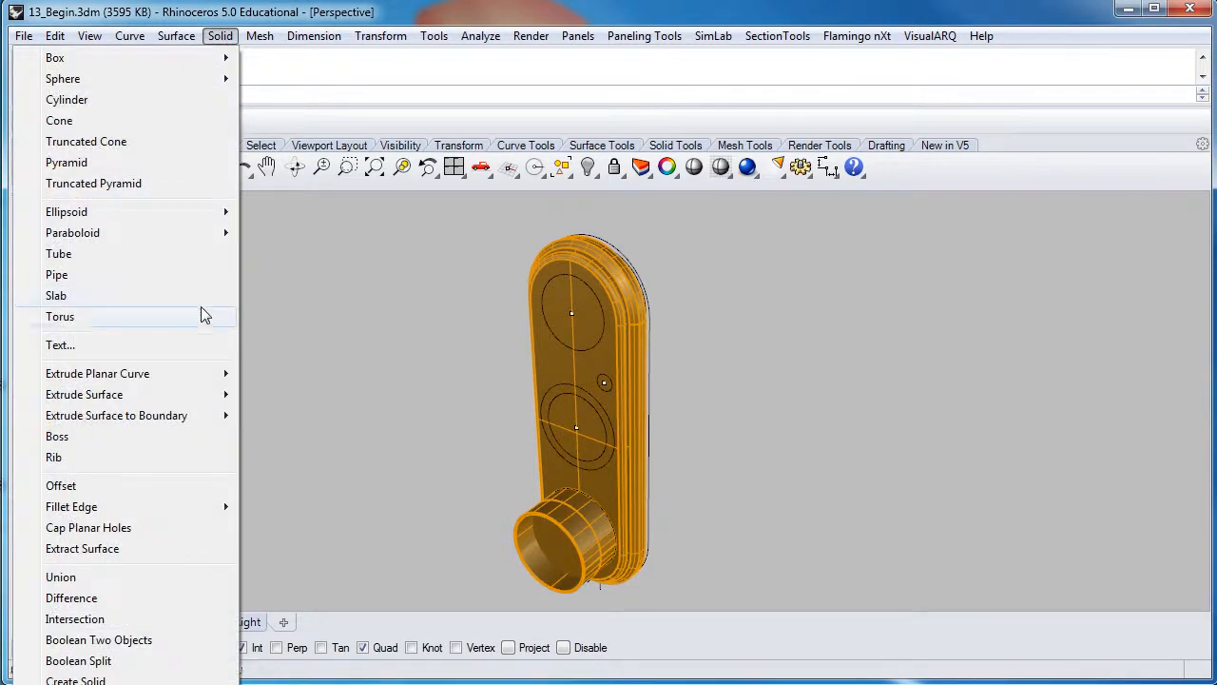
click(490, 388)
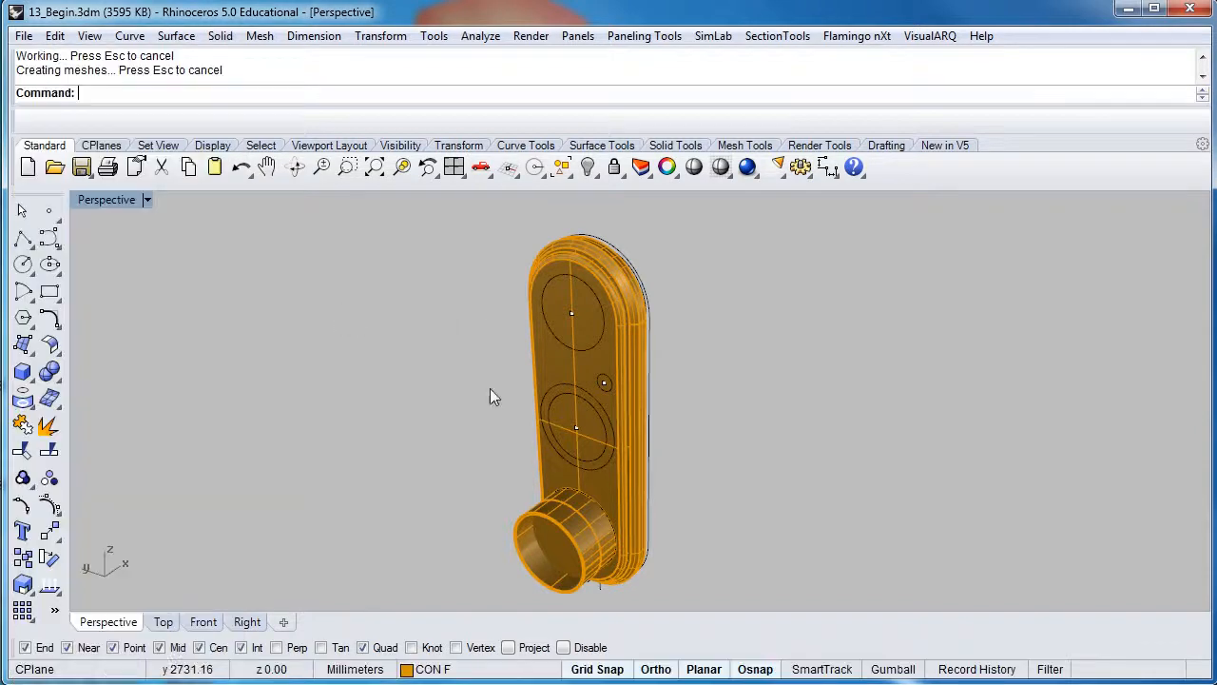
mouse_move(574, 413)
shift+right_down()
mouse_move(545, 391)
mouse_move(572, 405)
shift+right_up()
scroll(572, 405, down, 3)
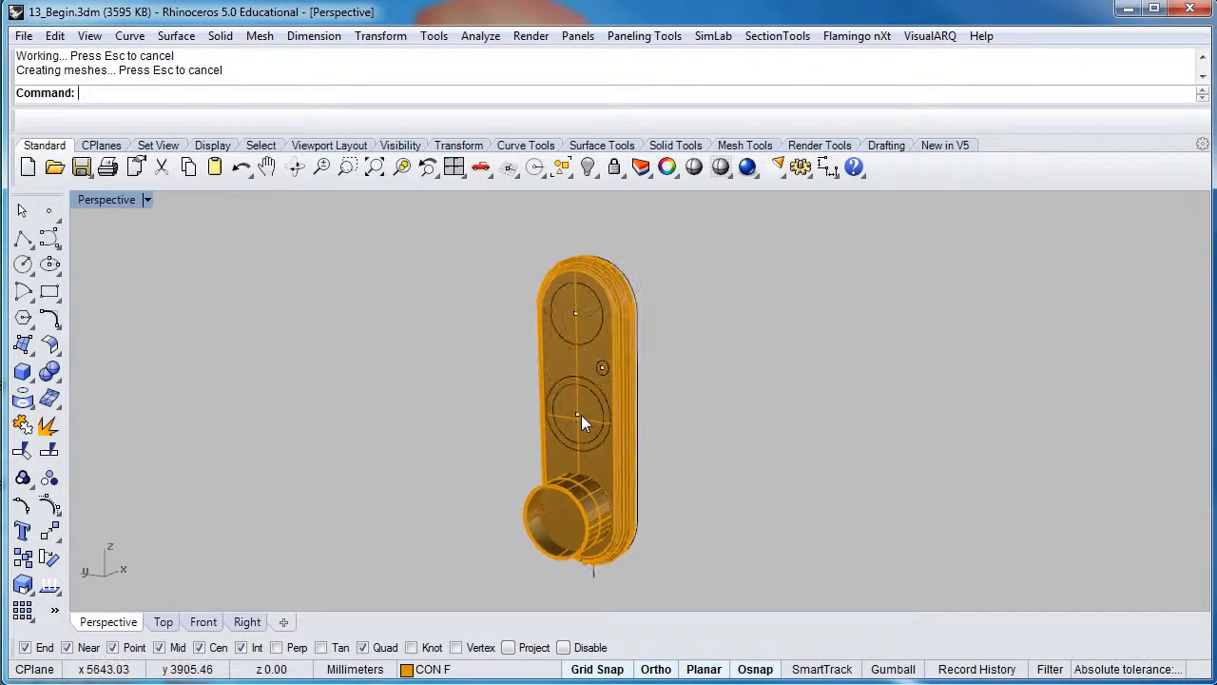